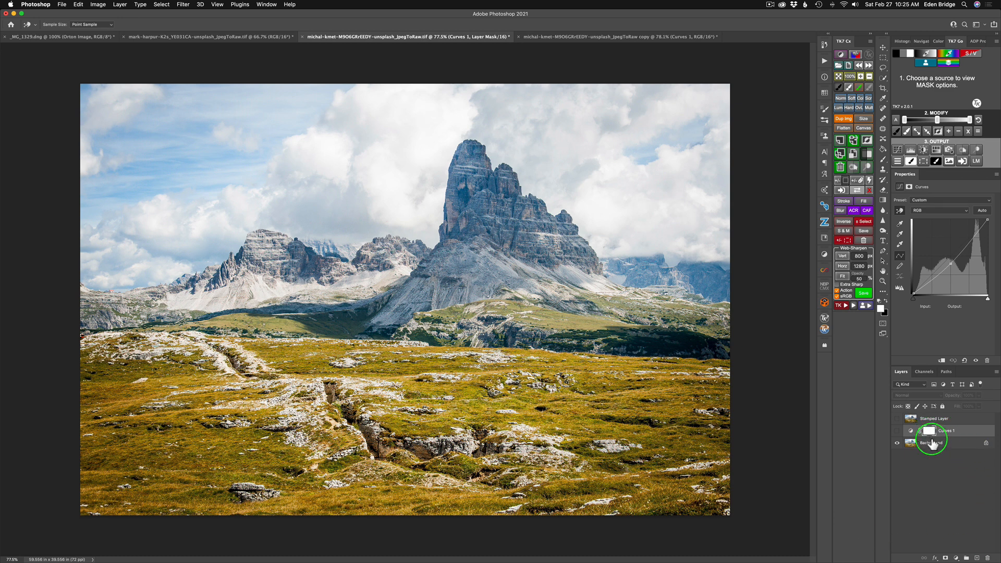
# Toggle the Curves 1 layer to compare and leave it on, then select and show the Stamped Layer.
pyautogui.click(897, 433)
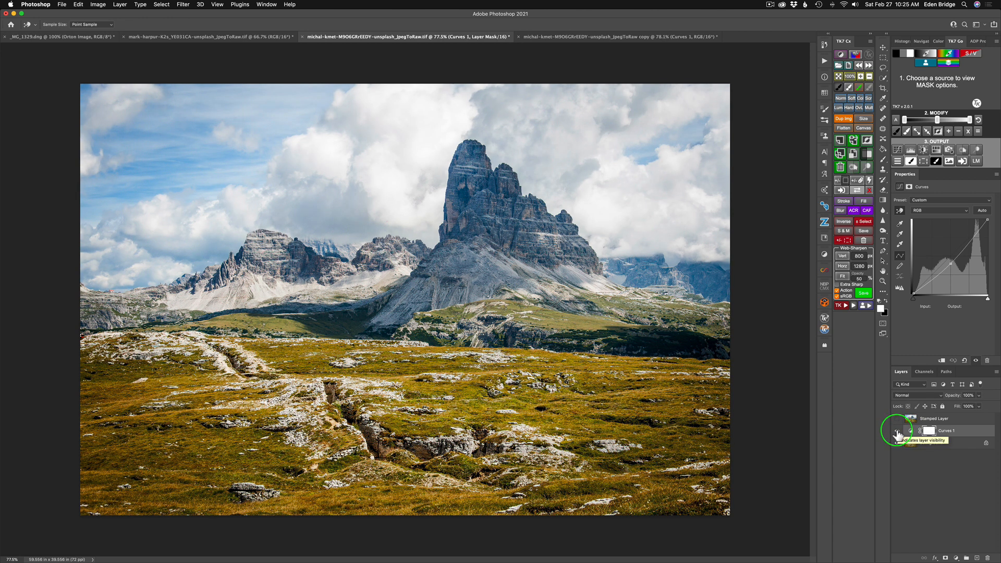
pyautogui.click(897, 432)
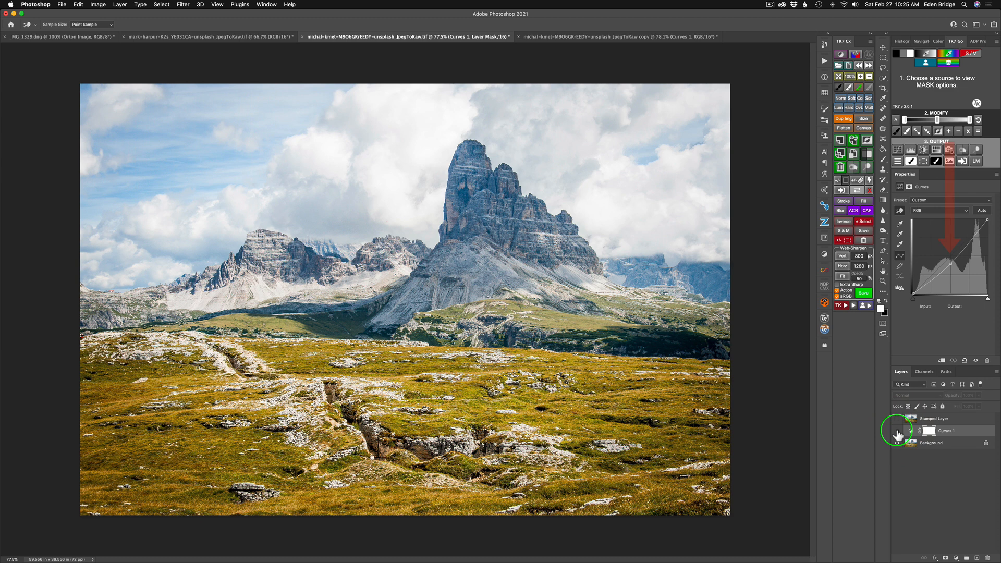
pyautogui.click(897, 433)
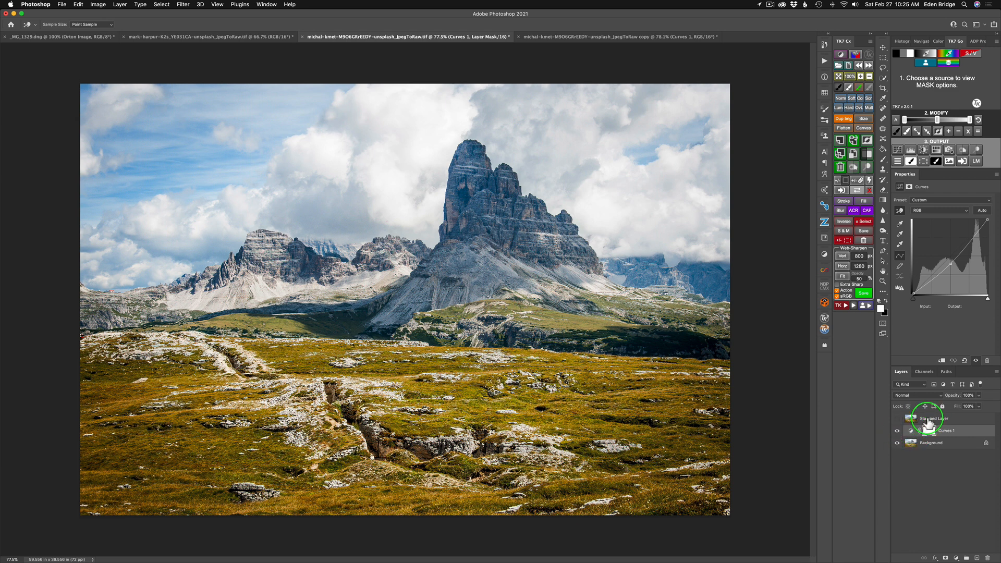
pyautogui.click(905, 418)
pyautogui.click(898, 419)
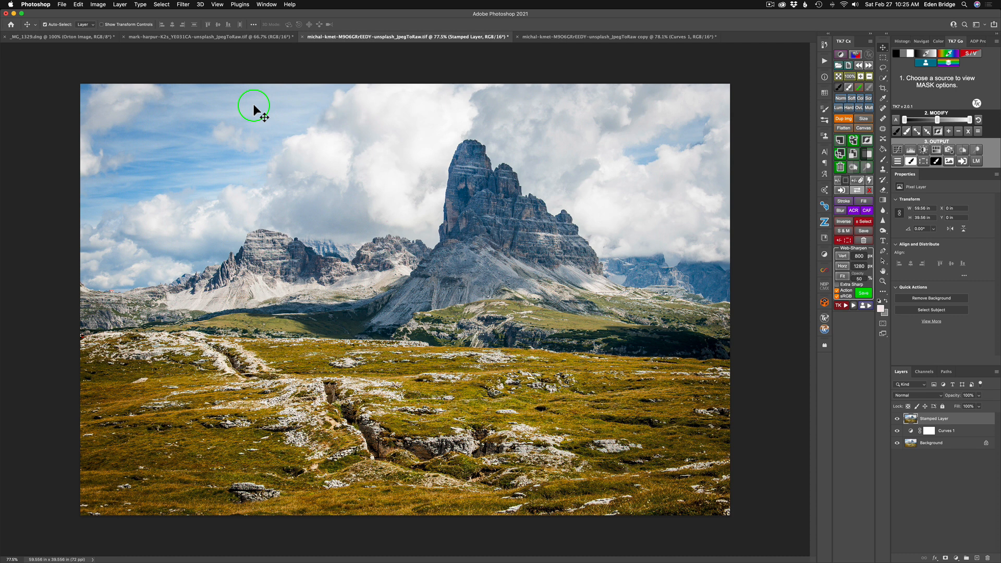
pyautogui.click(62, 5)
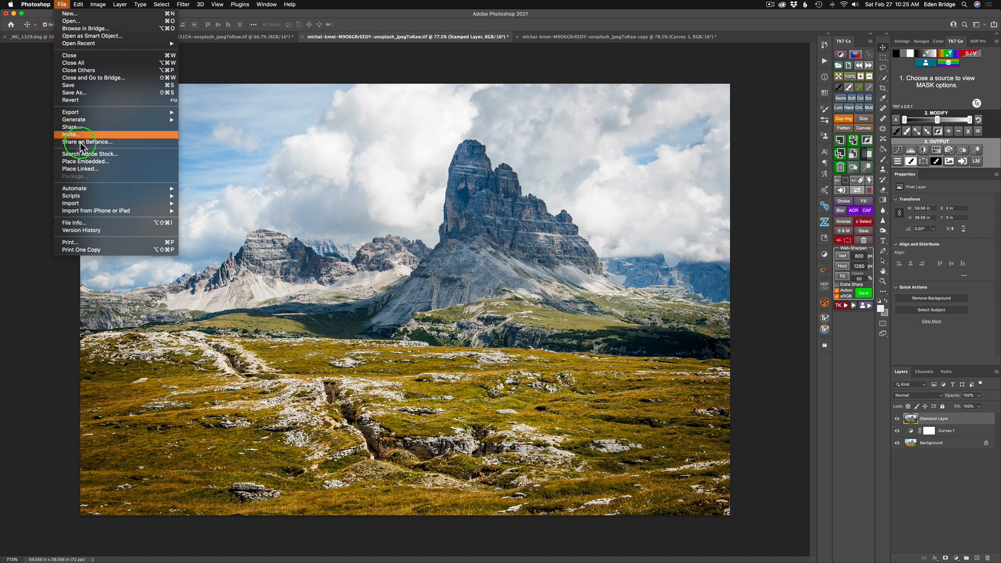
pyautogui.moveTo(168, 190)
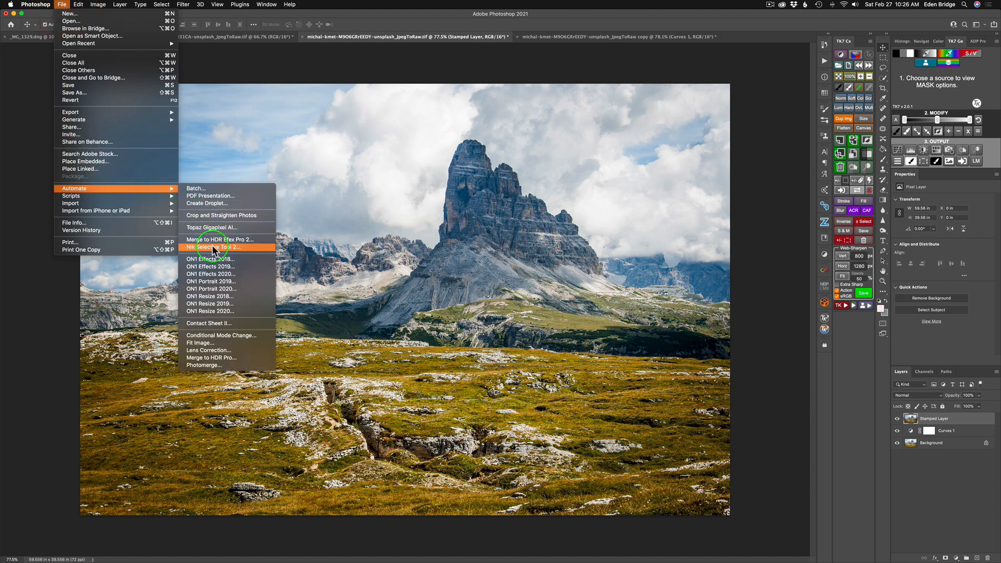
pyautogui.click(302, 56)
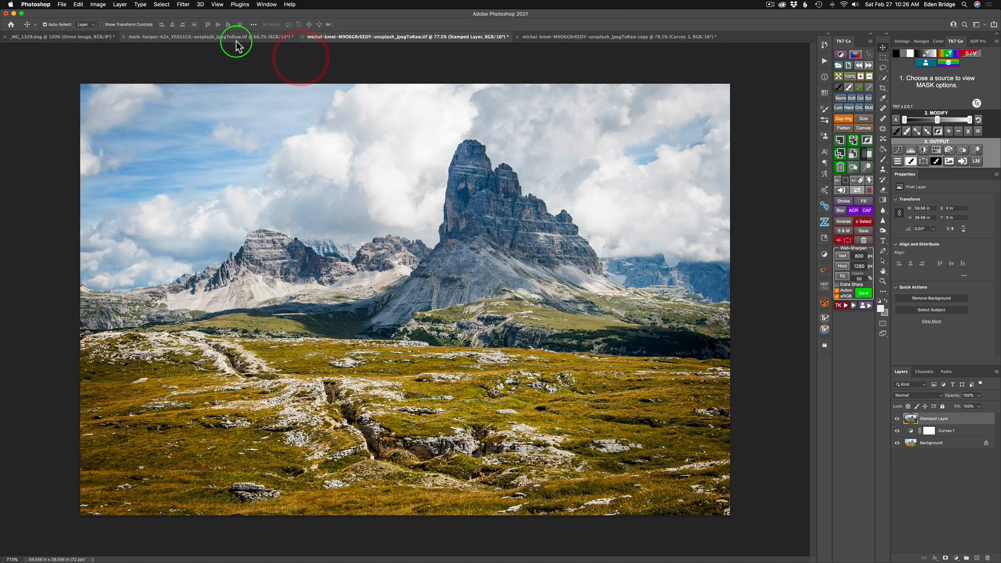
# Open the Stamped Layer in Nik Color Efex Pro 4, choose the Glamour Glow filter and list its presets.
pyautogui.click(188, 9)
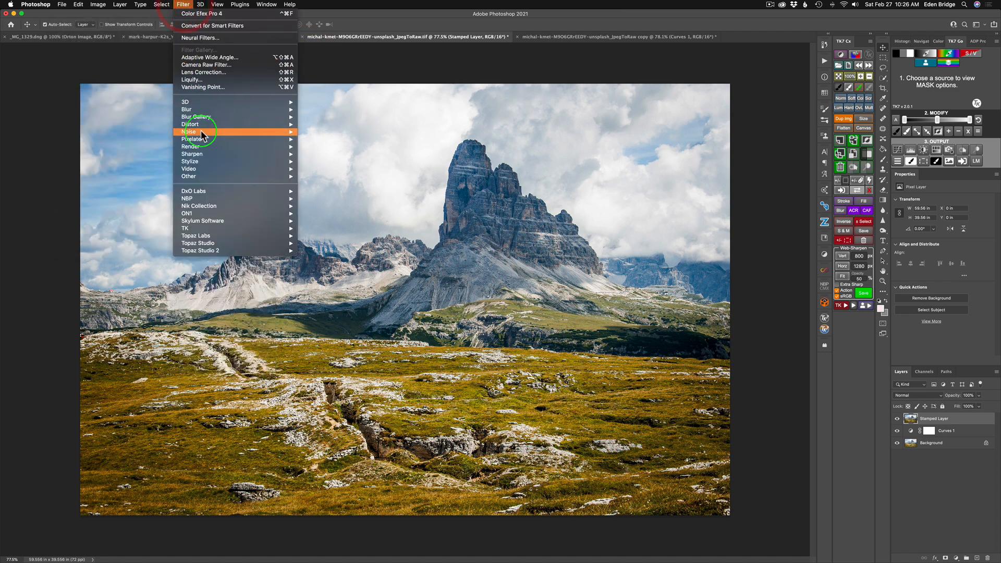
pyautogui.moveTo(295, 214)
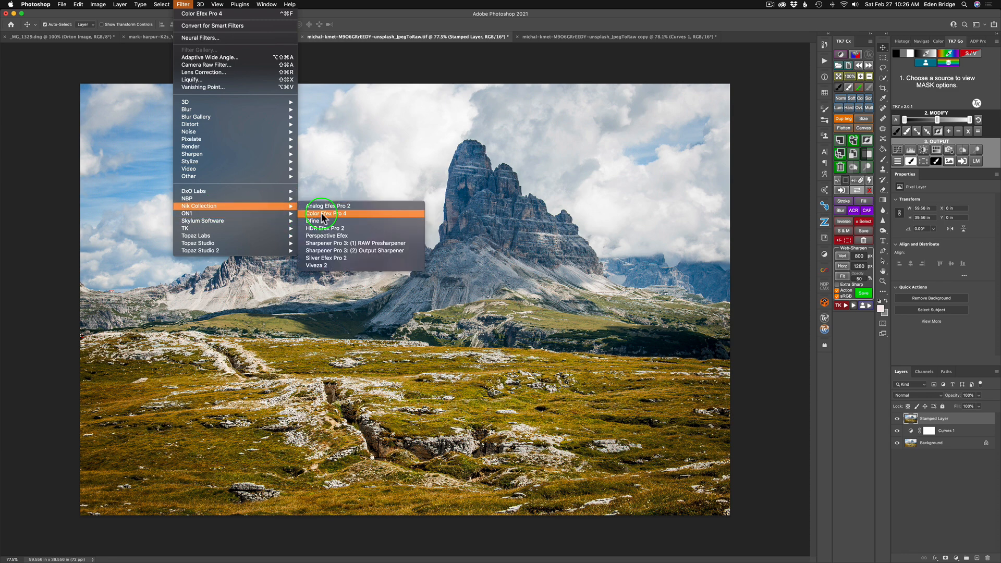
pyautogui.click(321, 214)
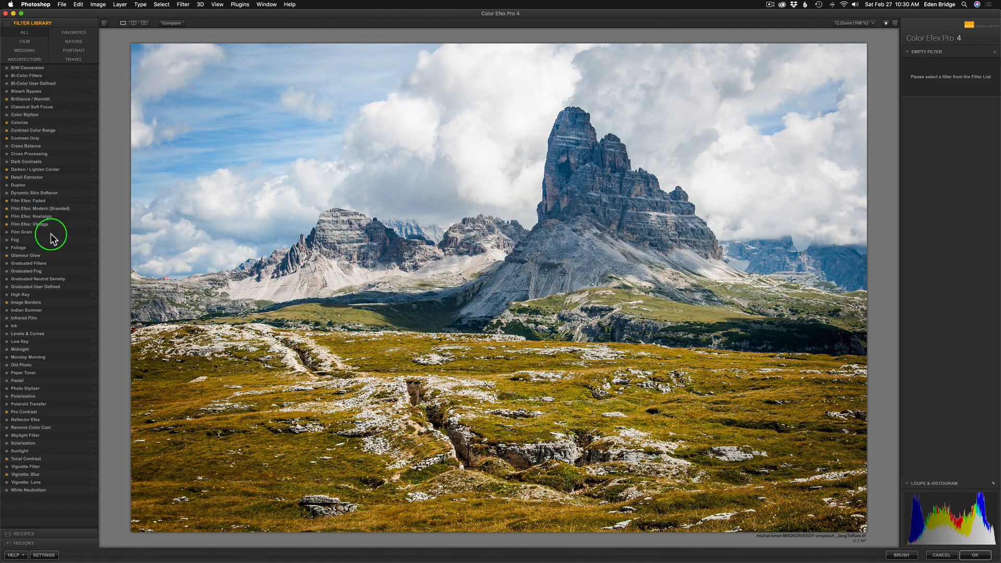
pyautogui.click(34, 255)
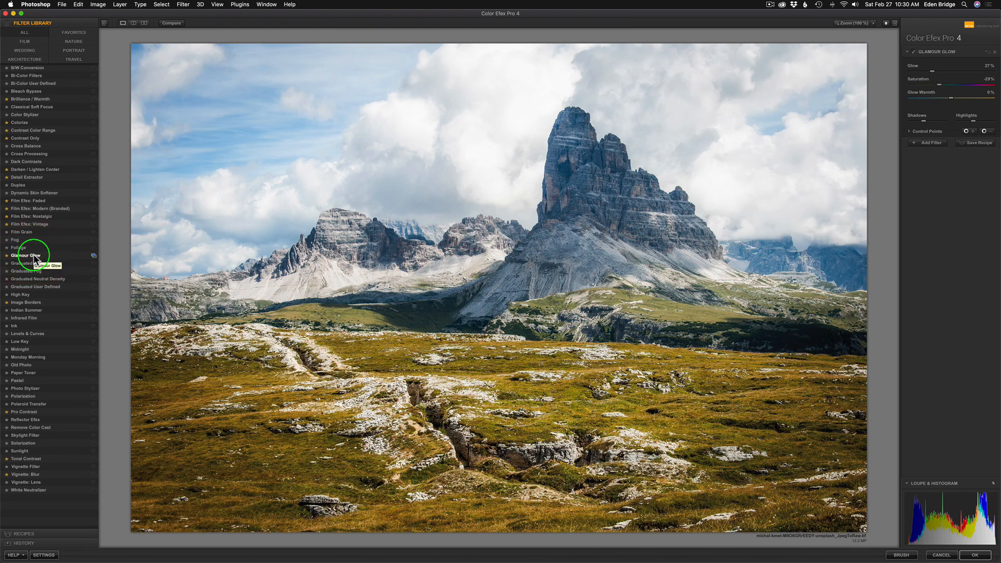
pyautogui.click(95, 256)
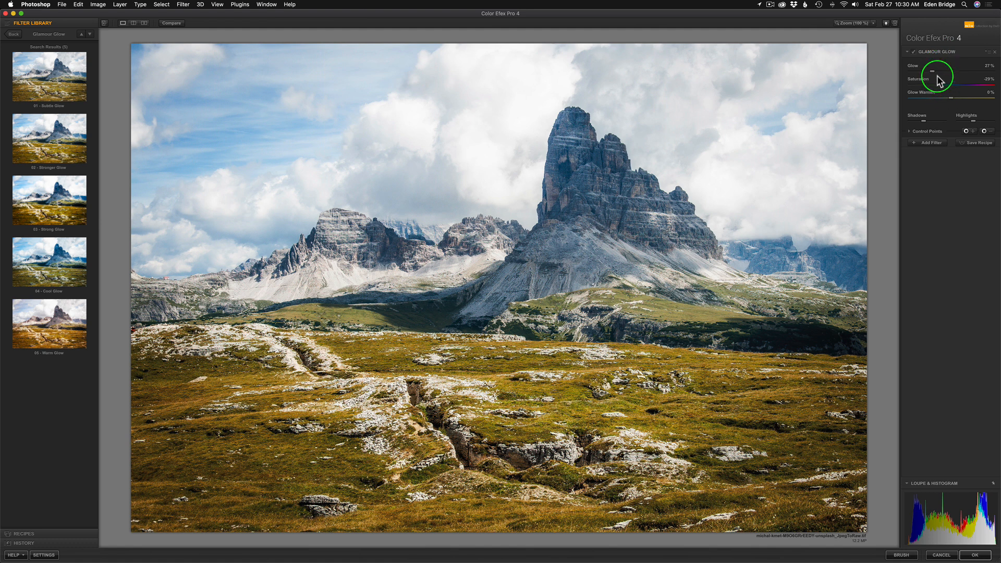
# Raise the Glamour Glow filter's Glow to about 58% and compare the effect with the original image.
pyautogui.moveTo(933, 72); pyautogui.dragTo(955, 75)
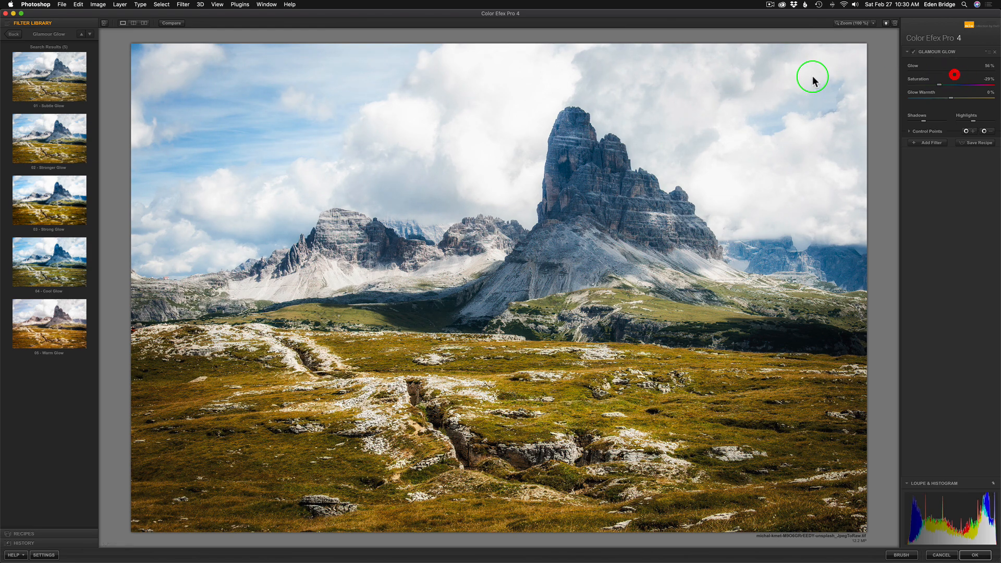
pyautogui.click(172, 25)
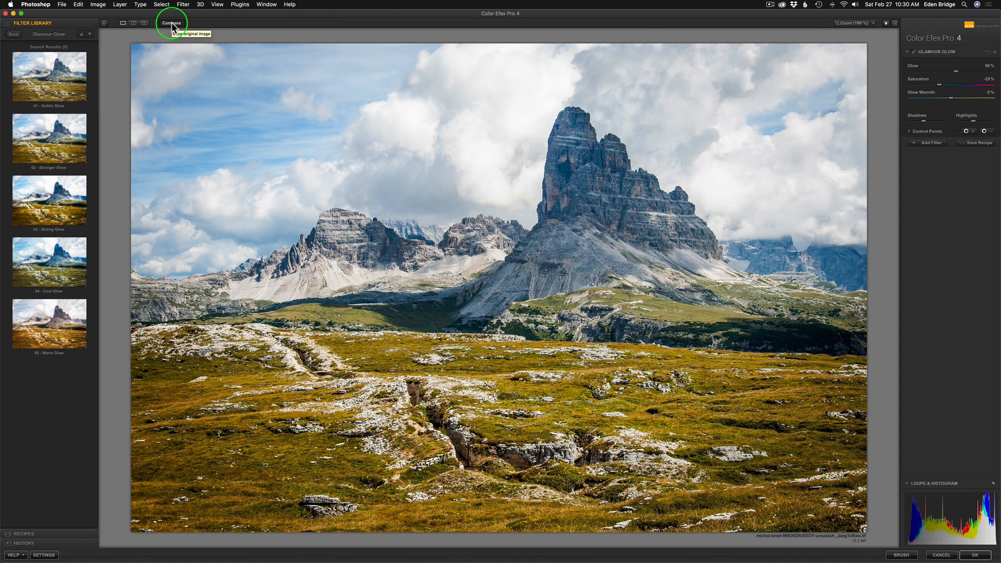
pyautogui.click(172, 24)
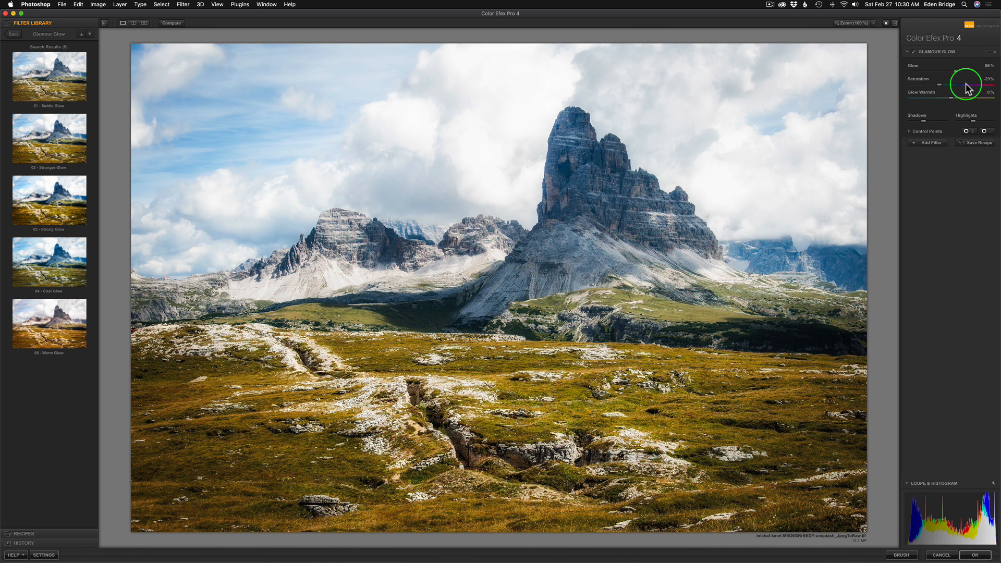
# Set the Glamour Glow filter's Saturation to 1% and Glow Warmth to 13%.
pyautogui.moveTo(940, 89)
pyautogui.mouseDown()
pyautogui.moveTo(953, 85)
pyautogui.moveTo(966, 99)
pyautogui.moveTo(957, 99)
pyautogui.mouseUp()
pyautogui.click(954, 98)
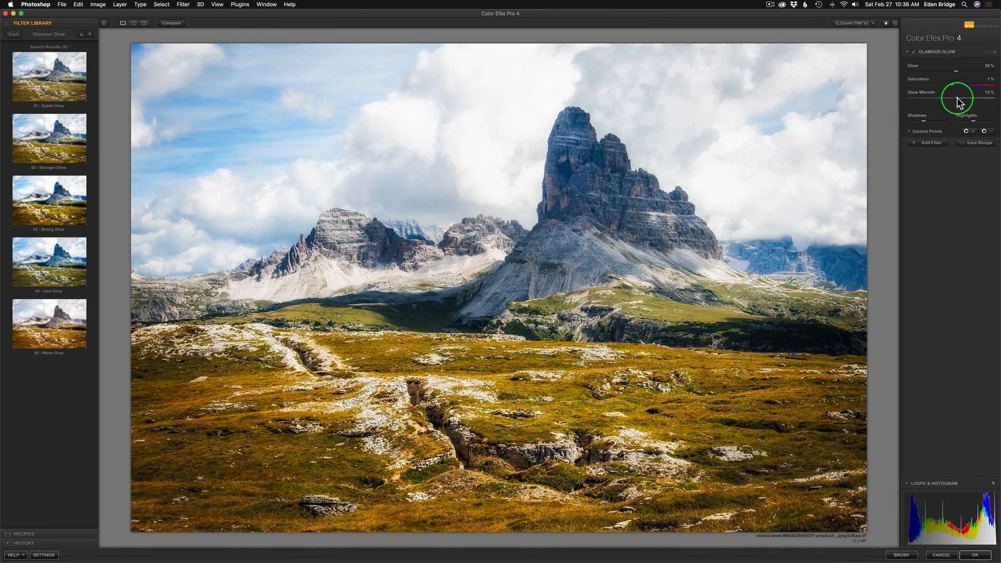
pyautogui.moveTo(958, 98)
pyautogui.mouseDown()
pyautogui.moveTo(920, 99)
pyautogui.moveTo(956, 99)
pyautogui.mouseUp()
# Test lower shadow protection in Glamour Glow and settle on a slightly raised Shadows setting.
pyautogui.moveTo(919, 120)
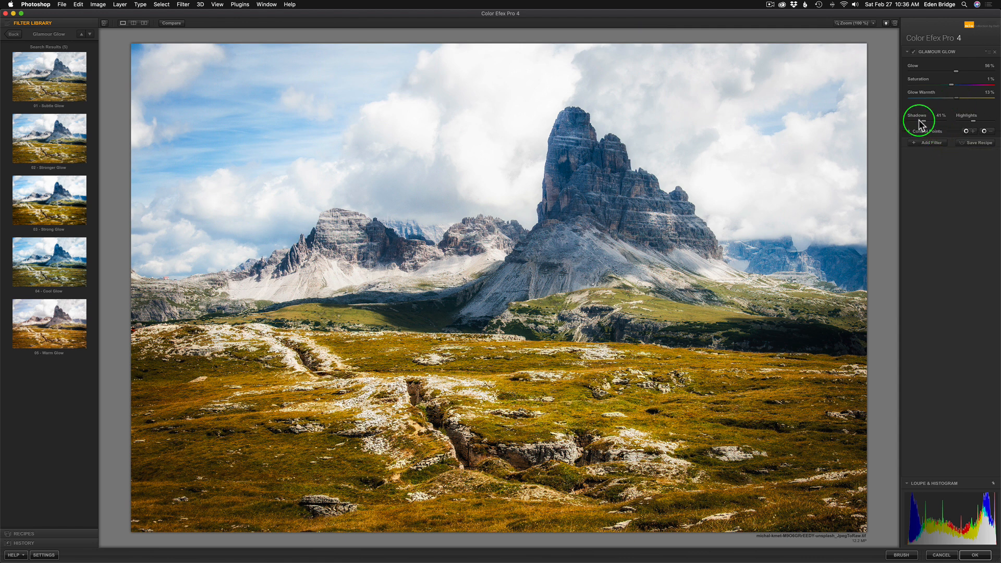
pyautogui.moveTo(975, 124)
pyautogui.click(876, 118)
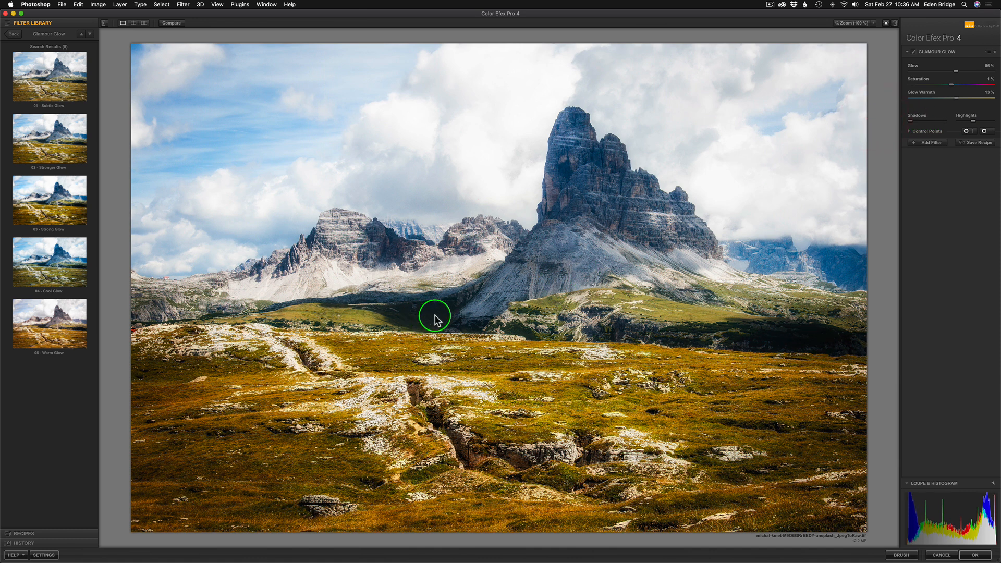
pyautogui.moveTo(920, 121)
pyautogui.moveTo(923, 121); pyautogui.dragTo(928, 120)
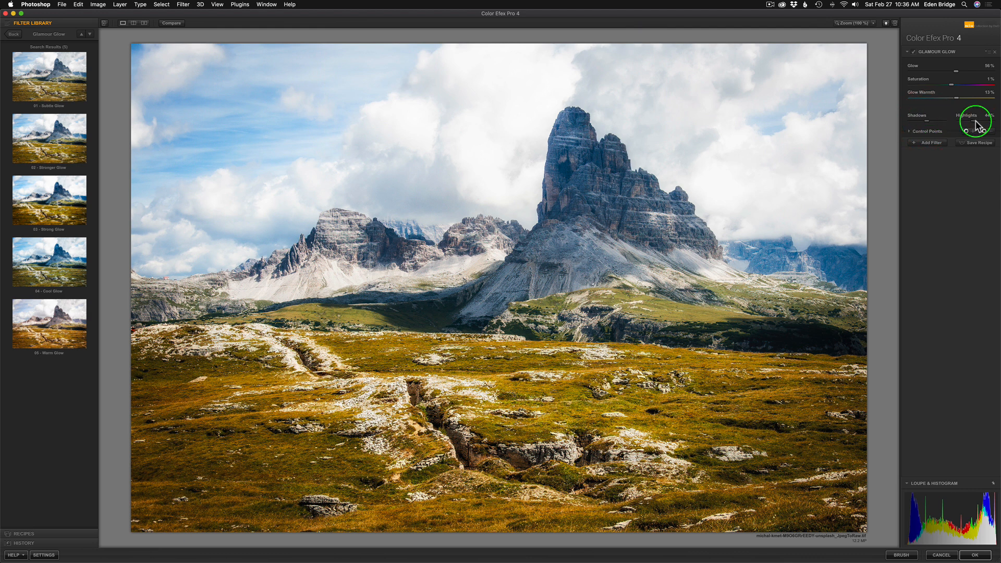
# Test lower highlight protection, raise the Highlights setting instead and compare the result with the original image.
pyautogui.moveTo(973, 125); pyautogui.dragTo(918, 118)
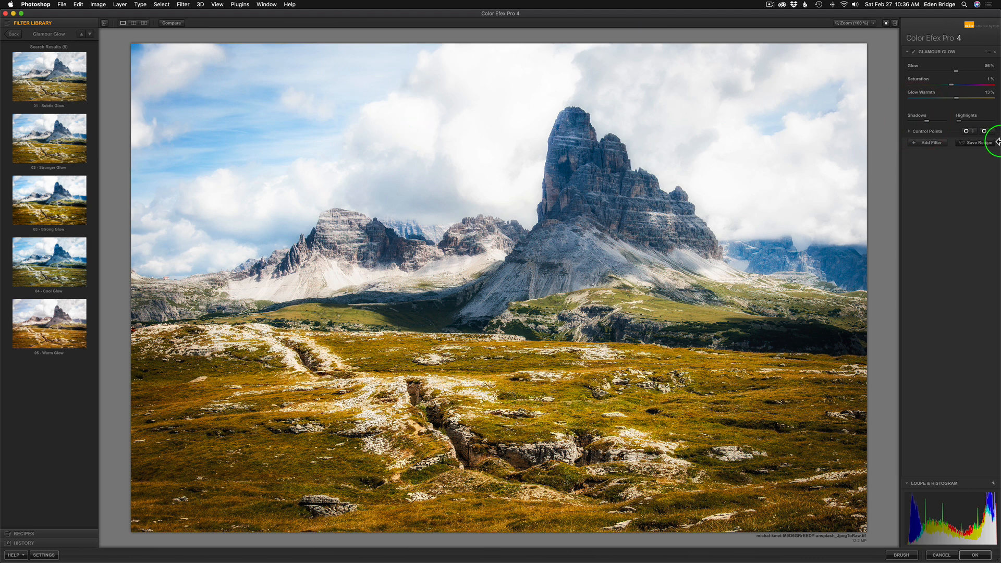
pyautogui.moveTo(962, 125); pyautogui.dragTo(985, 124)
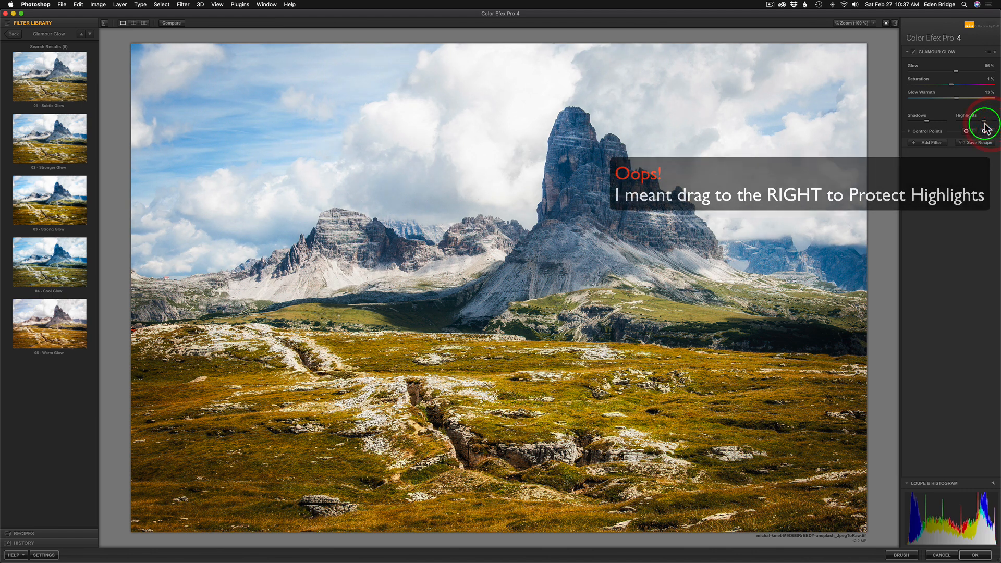
pyautogui.click(175, 23)
pyautogui.click(175, 23)
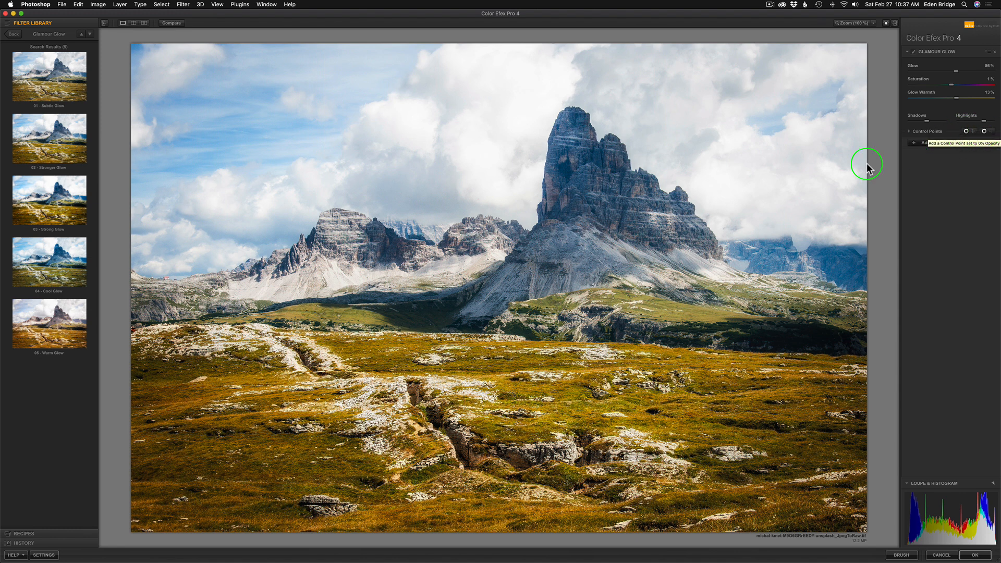
# Place a 0% opacity control point on the tall mountain peak and adjust its sliders to partly reduce the glow there.
pyautogui.click(985, 132)
pyautogui.click(590, 185)
pyautogui.moveTo(611, 186)
pyautogui.mouseDown()
pyautogui.moveTo(622, 187)
pyautogui.moveTo(604, 197)
pyautogui.moveTo(642, 198)
pyautogui.moveTo(621, 198)
pyautogui.mouseUp()
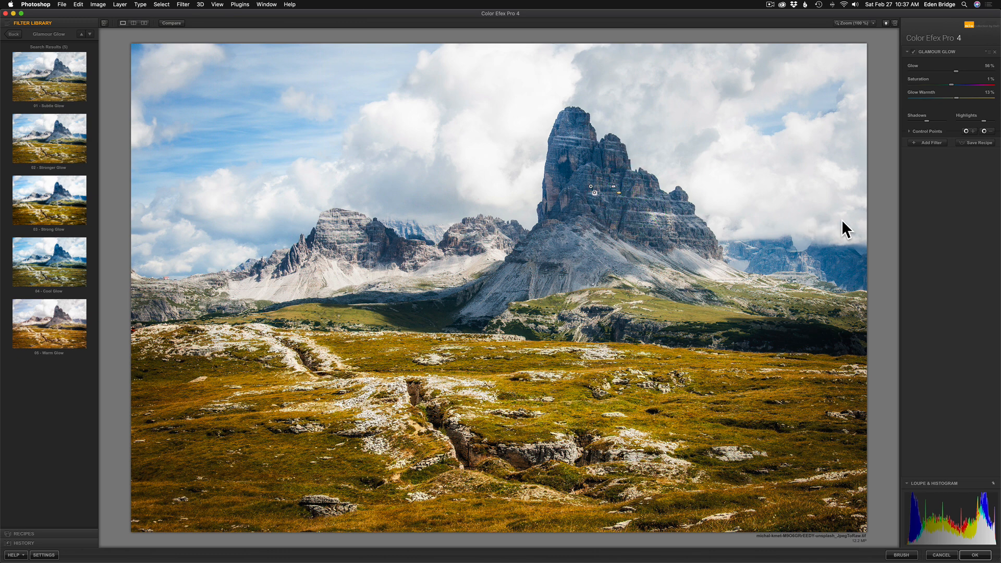
pyautogui.click(885, 226)
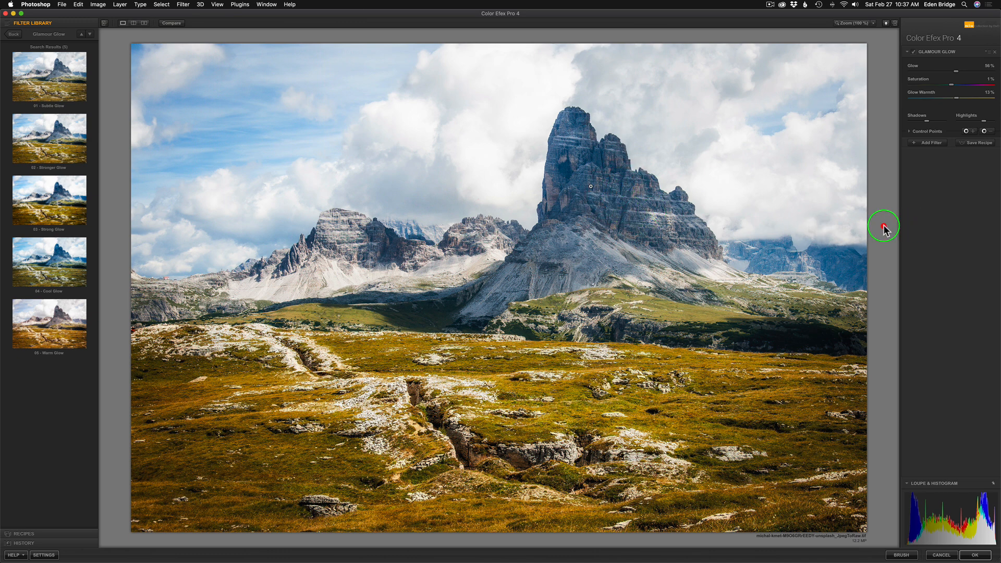
# Compare the finished Glamour Glow effect with the original image and return to the full filter list.
pyautogui.click(175, 24)
pyautogui.click(176, 23)
pyautogui.click(175, 23)
pyautogui.click(12, 36)
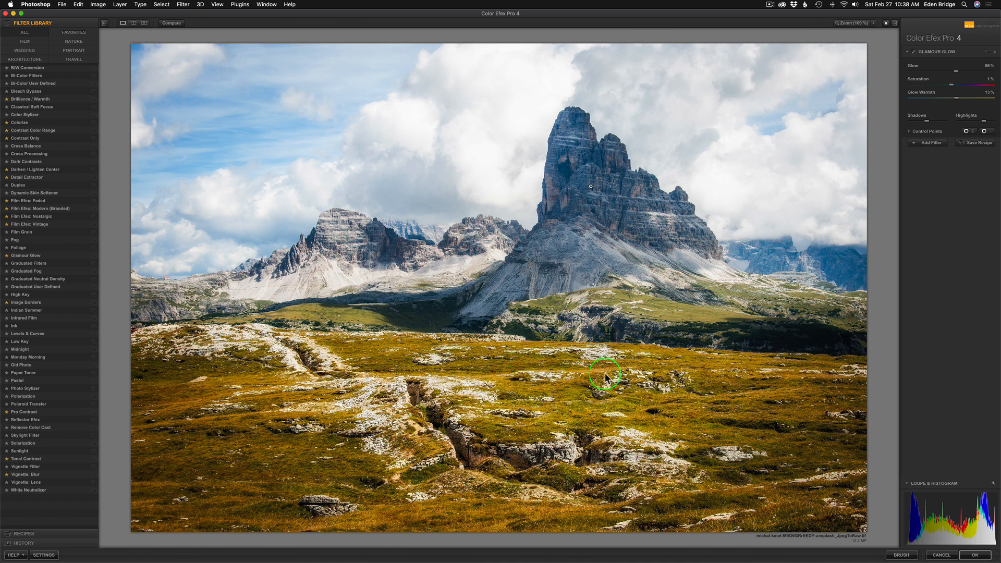
# Apply the Glamour Glow filter to the Photoshop document and toggle its new layer to compare before and after.
pyautogui.click(978, 558)
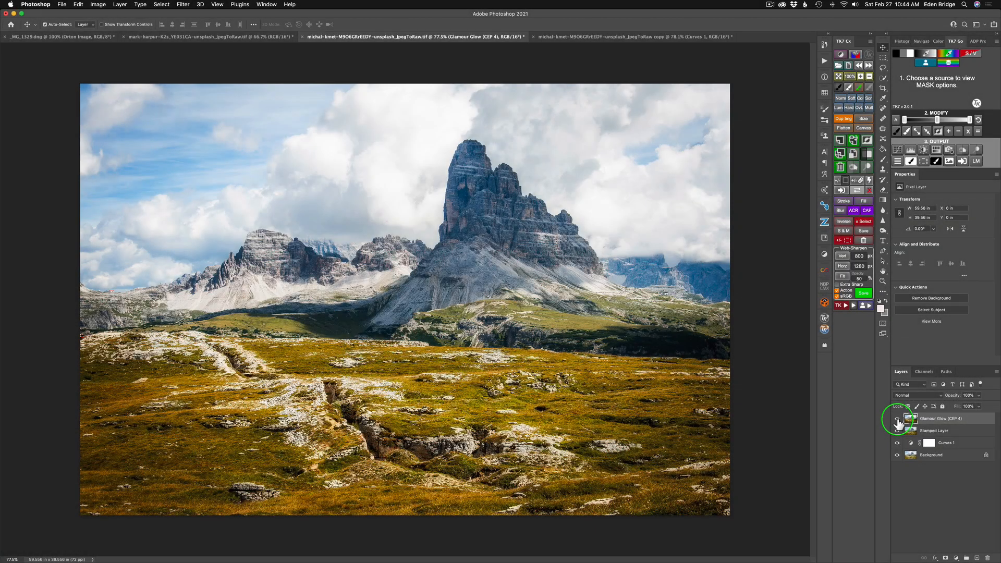
pyautogui.click(898, 421)
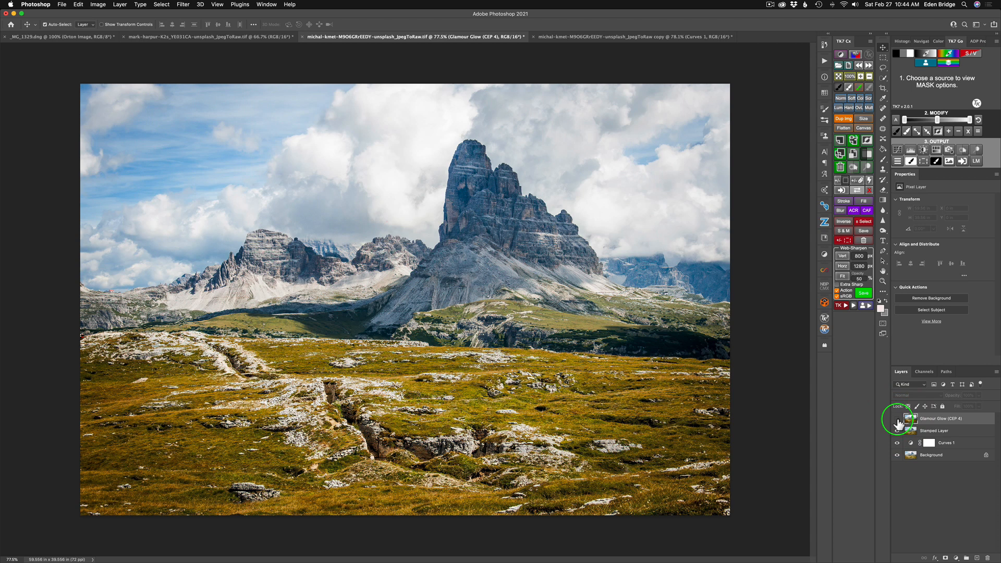
pyautogui.click(897, 421)
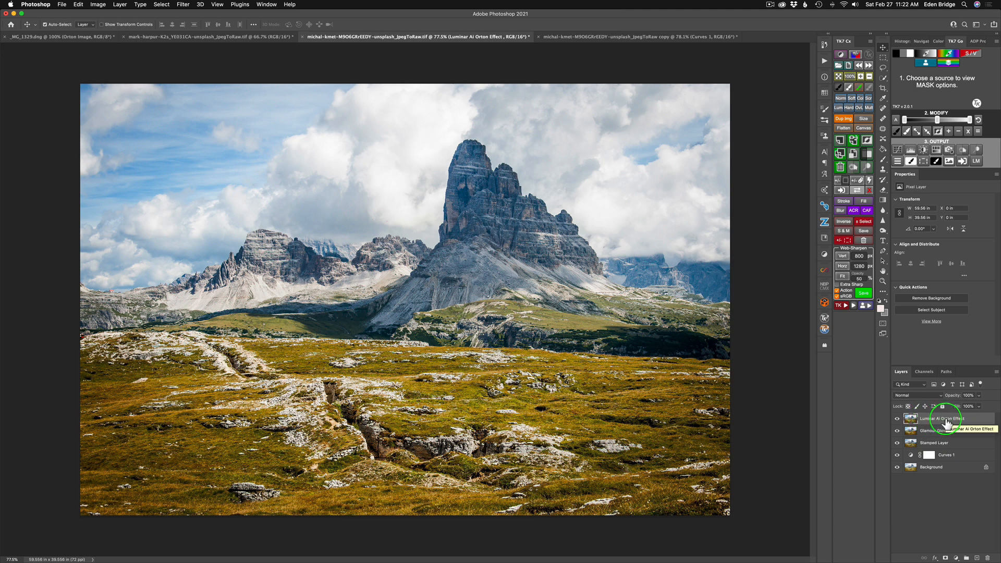
# Open the Luminar AI Orton Effect layer in Luminar AI and show the manual editing tools.
pyautogui.click(187, 7)
pyautogui.moveTo(214, 225)
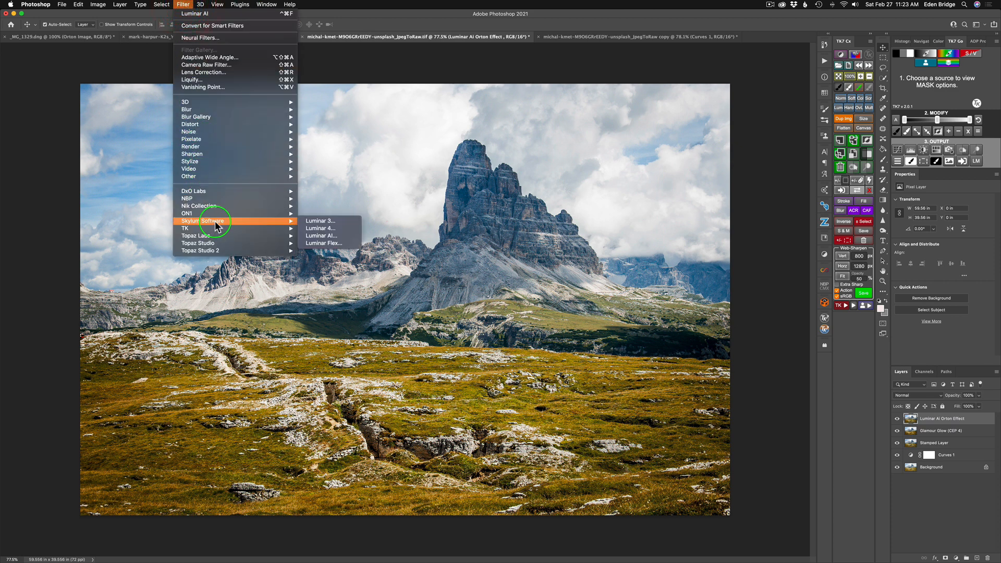
pyautogui.click(334, 236)
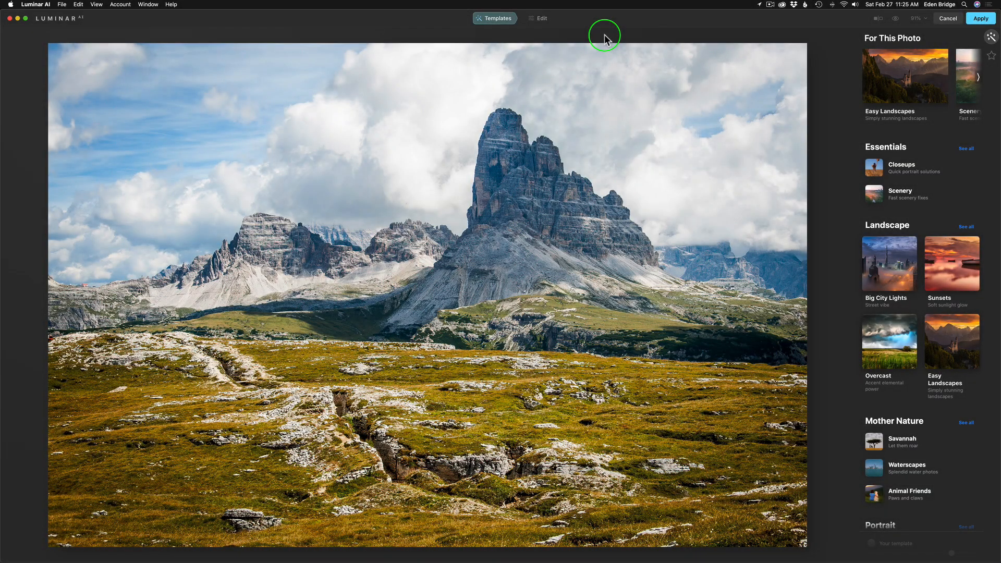
pyautogui.click(542, 20)
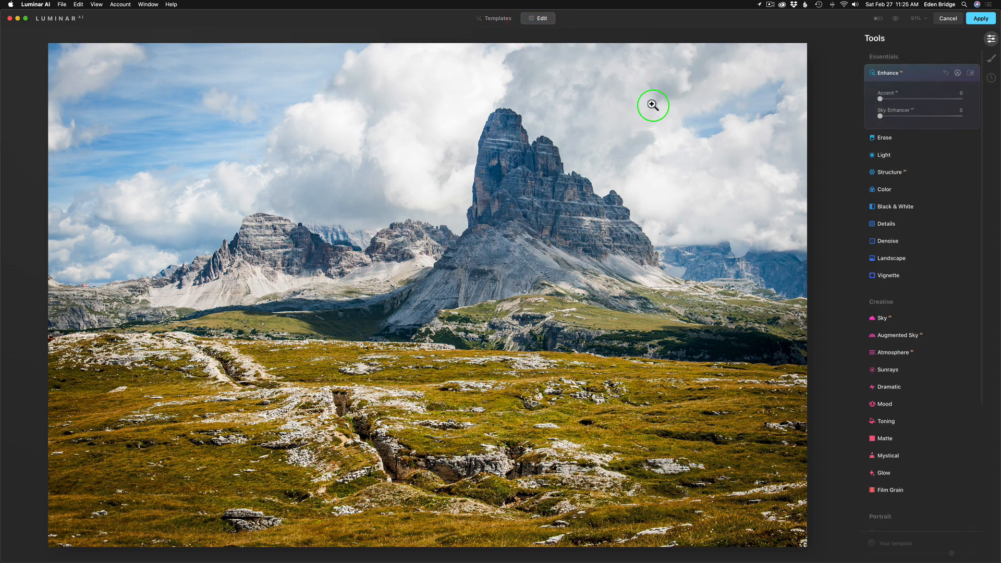
# Set the Glow tool's type to Orton Effect with an Amount of 20.
pyautogui.click(898, 474)
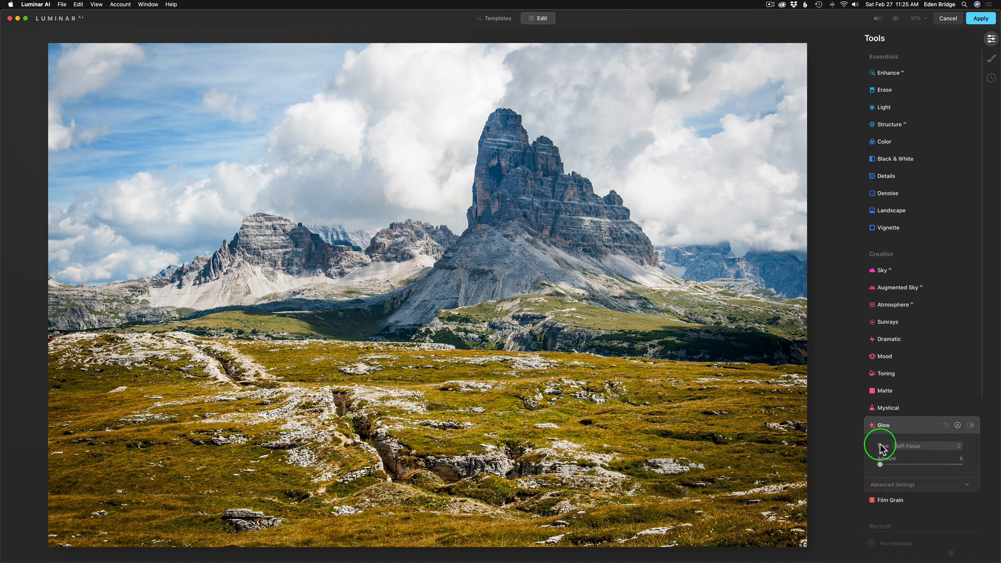
pyautogui.click(929, 447)
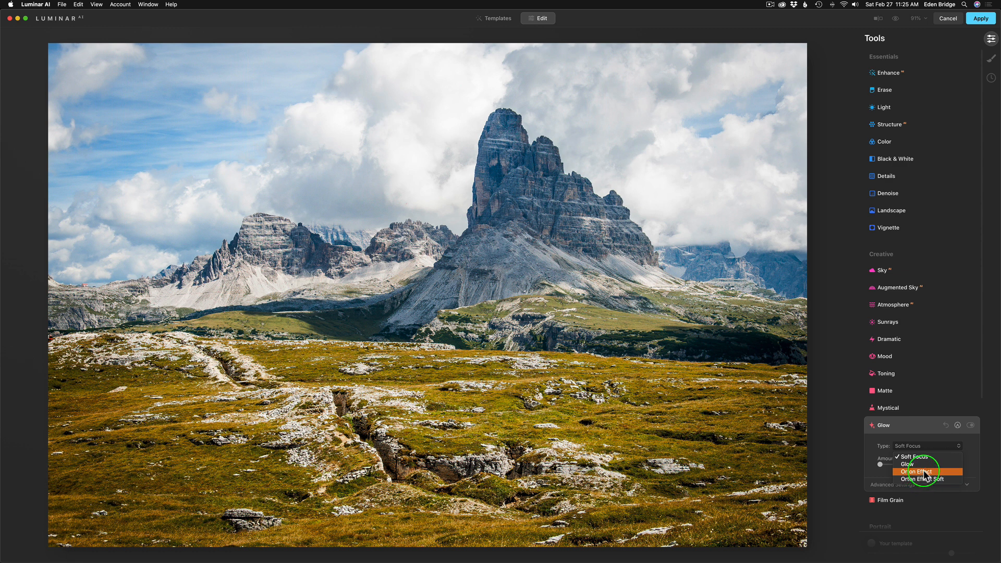
pyautogui.click(923, 472)
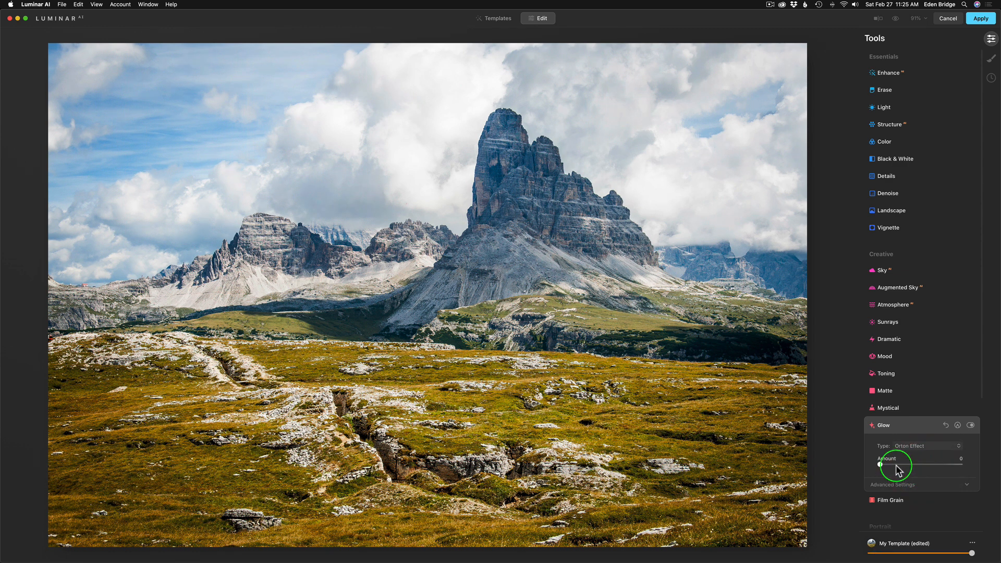
pyautogui.moveTo(881, 463)
pyautogui.mouseDown()
pyautogui.moveTo(959, 465)
pyautogui.moveTo(895, 468)
pyautogui.mouseUp()
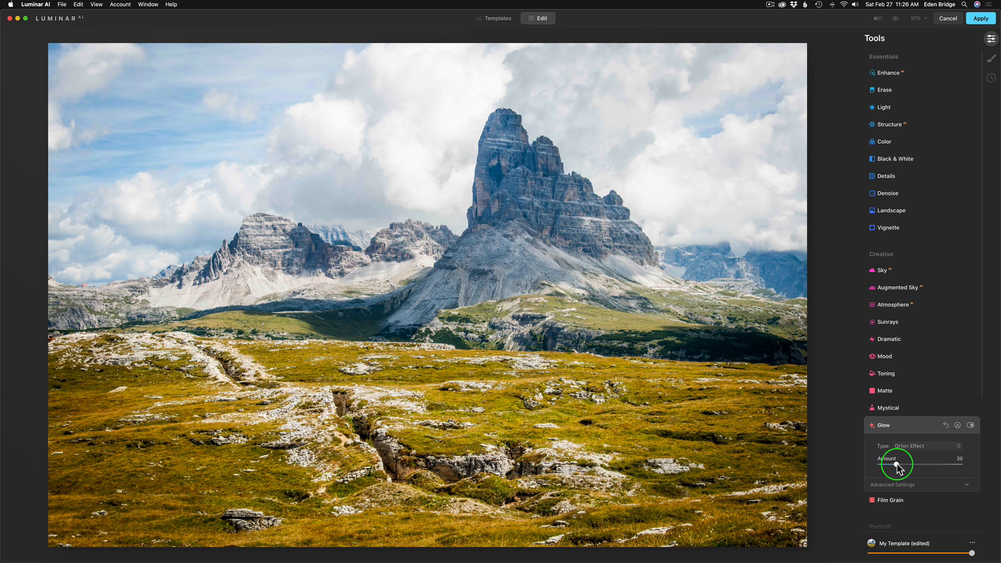
# Set the Glow tool's Amount to 18, with advanced Softness at 19 and Brightness at -100.
pyautogui.moveTo(900, 465); pyautogui.dragTo(902, 464)
pyautogui.moveTo(903, 463); pyautogui.dragTo(895, 462)
pyautogui.click(916, 485)
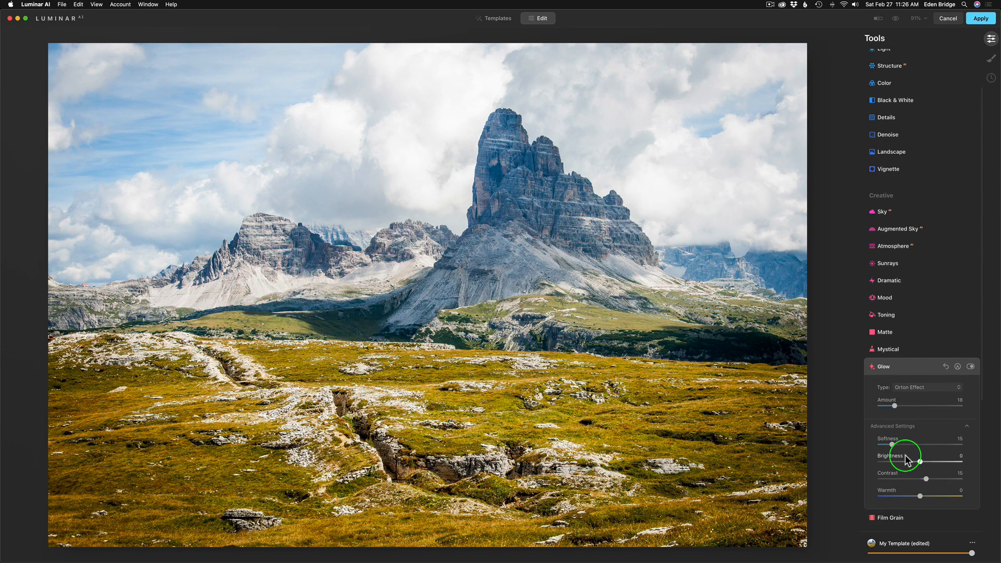
pyautogui.moveTo(892, 444); pyautogui.dragTo(866, 455)
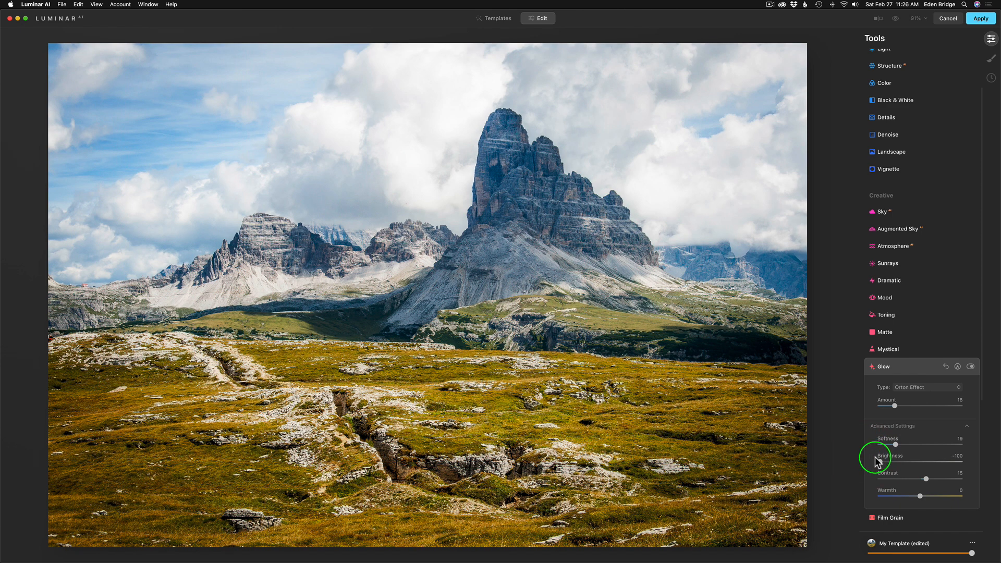
pyautogui.click(877, 462)
# Set the Orton Effect's advanced Contrast to 38 and Warmth to 12.
pyautogui.moveTo(926, 480); pyautogui.dragTo(900, 497)
pyautogui.click(939, 479)
pyautogui.moveTo(896, 497); pyautogui.dragTo(892, 498)
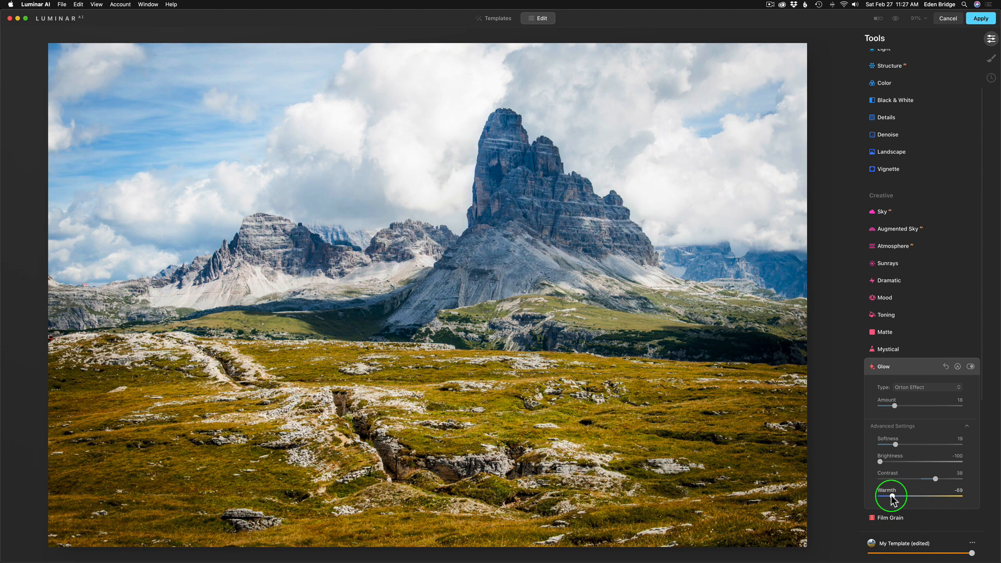
pyautogui.moveTo(892, 498); pyautogui.dragTo(924, 499)
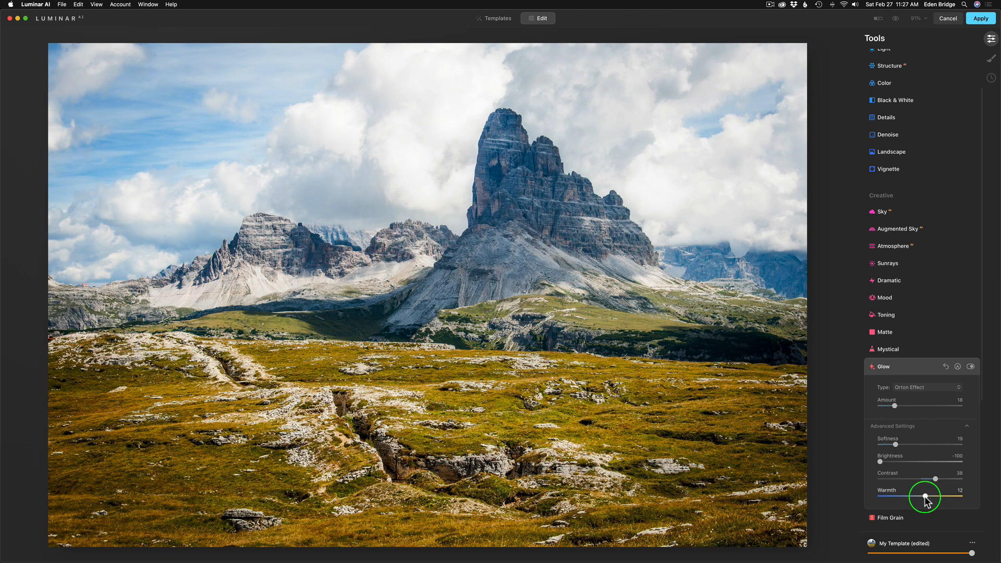
# Compare the Orton Effect with the original image and raise its Amount to 28.
pyautogui.click(895, 19)
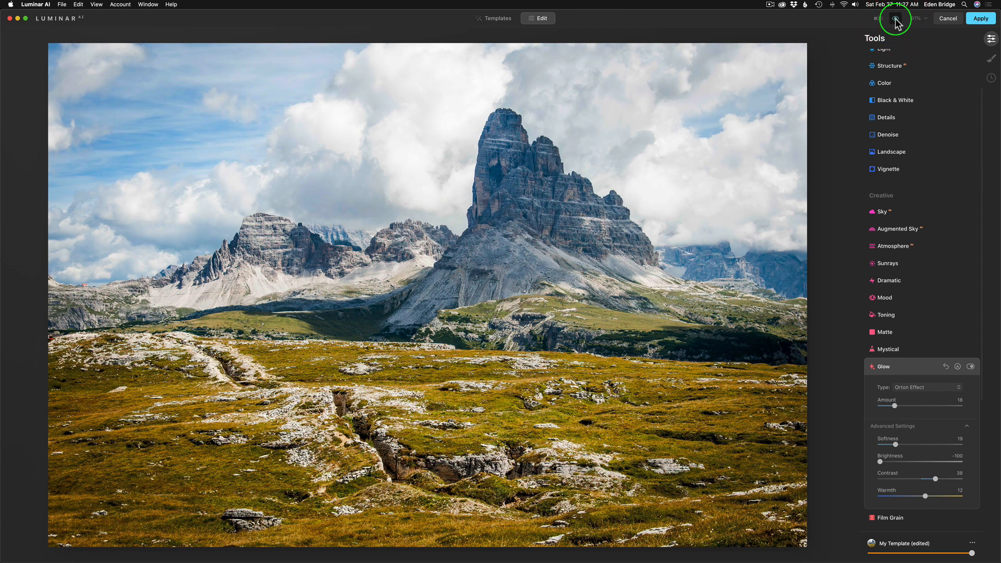
pyautogui.click(895, 19)
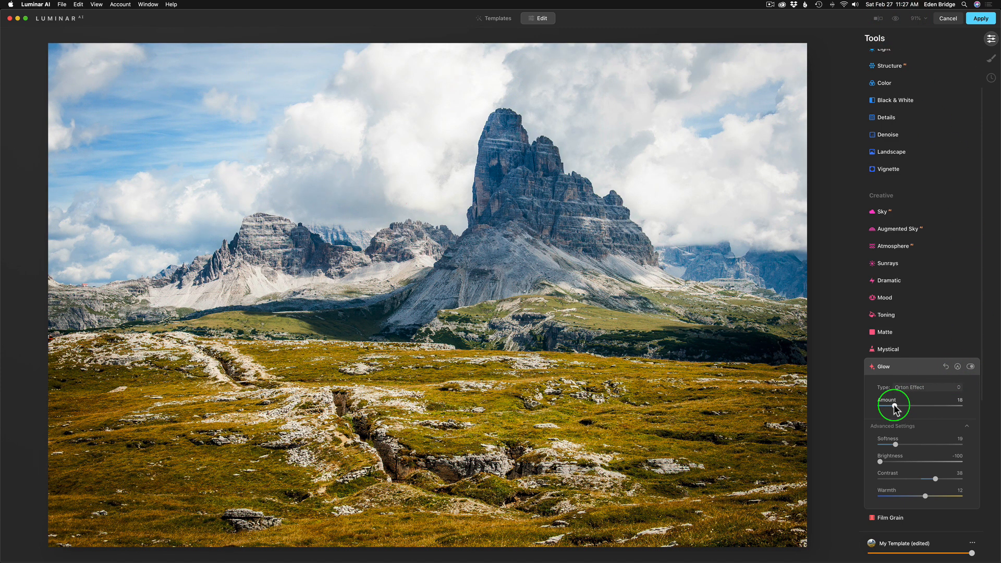
pyautogui.moveTo(895, 405); pyautogui.dragTo(902, 406)
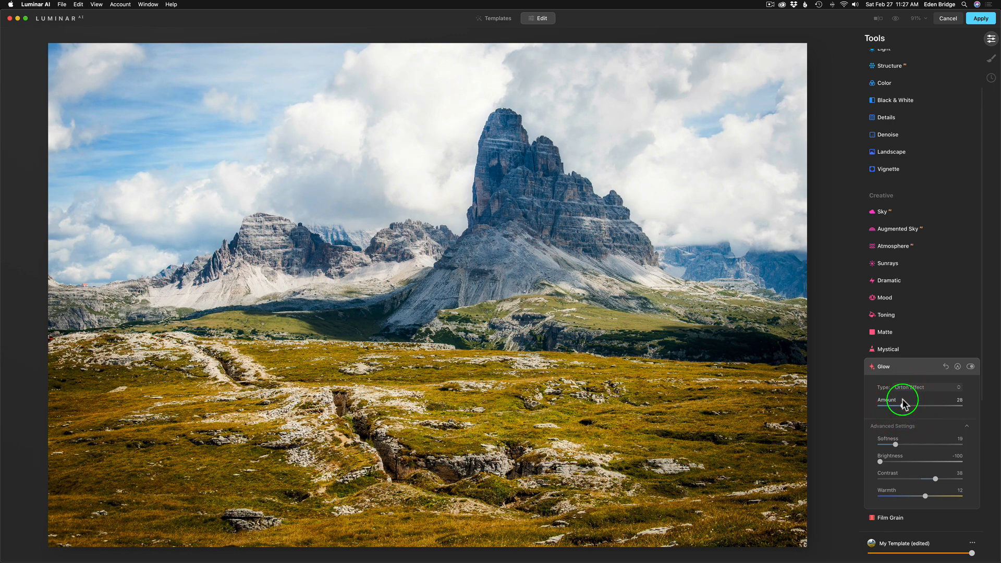
pyautogui.click(897, 19)
# Apply the Orton Effect to the Photoshop document and toggle the Luminar AI Orton Effect layer to compare before and after.
pyautogui.click(981, 19)
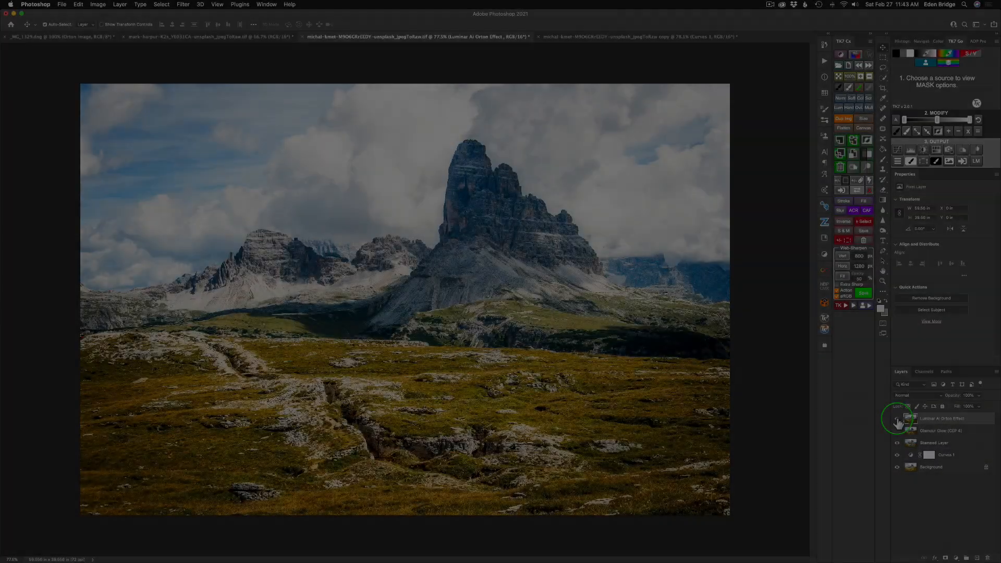
pyautogui.click(896, 419)
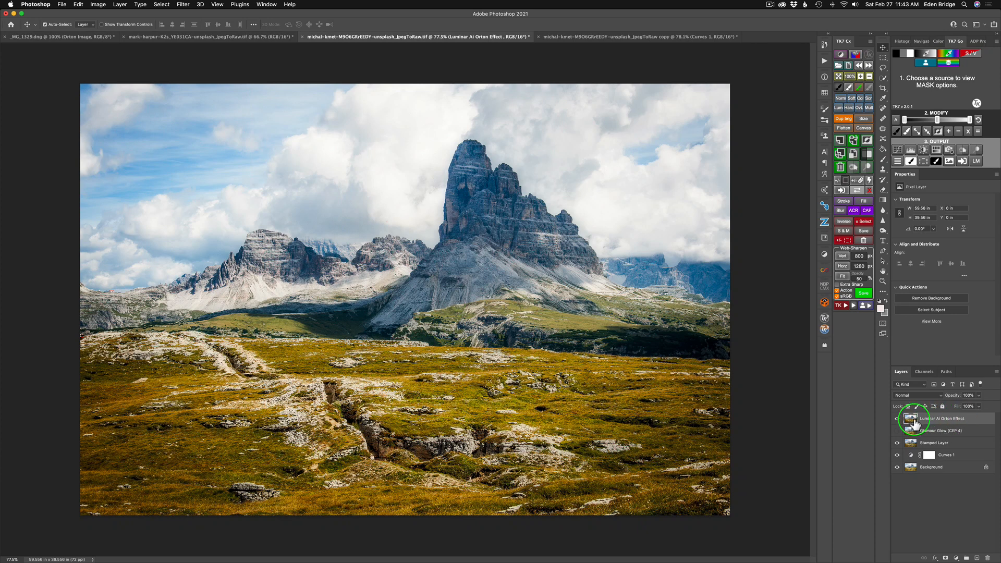
pyautogui.click(897, 420)
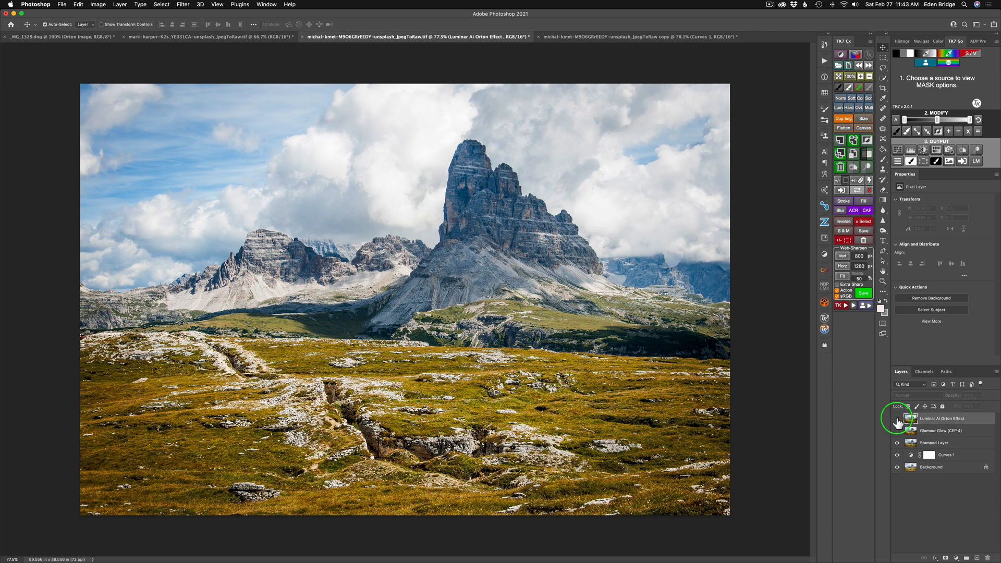
pyautogui.click(897, 420)
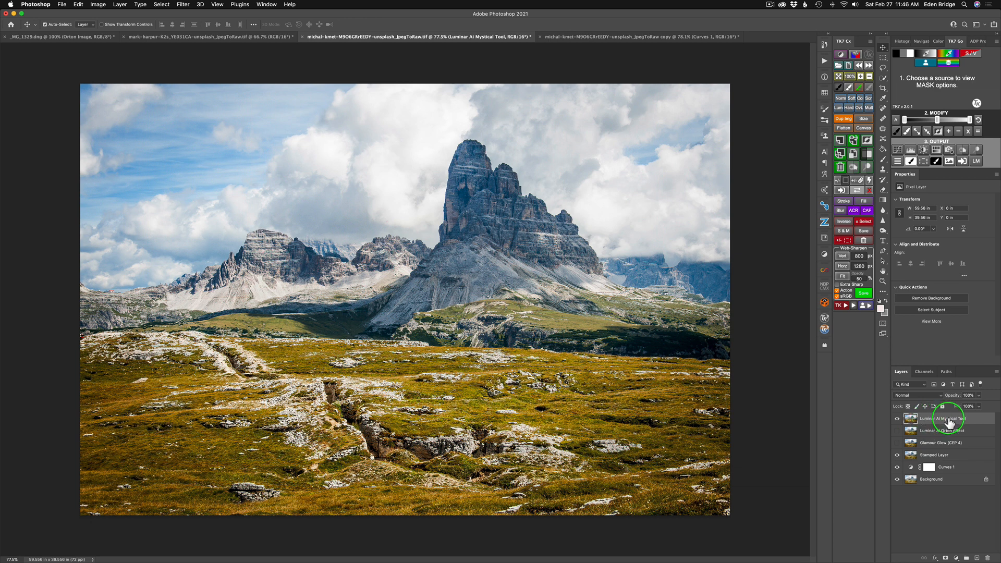
# Open the Luminar AI Mystical Tool layer in Luminar AI and show the manual editing tools.
pyautogui.click(184, 5)
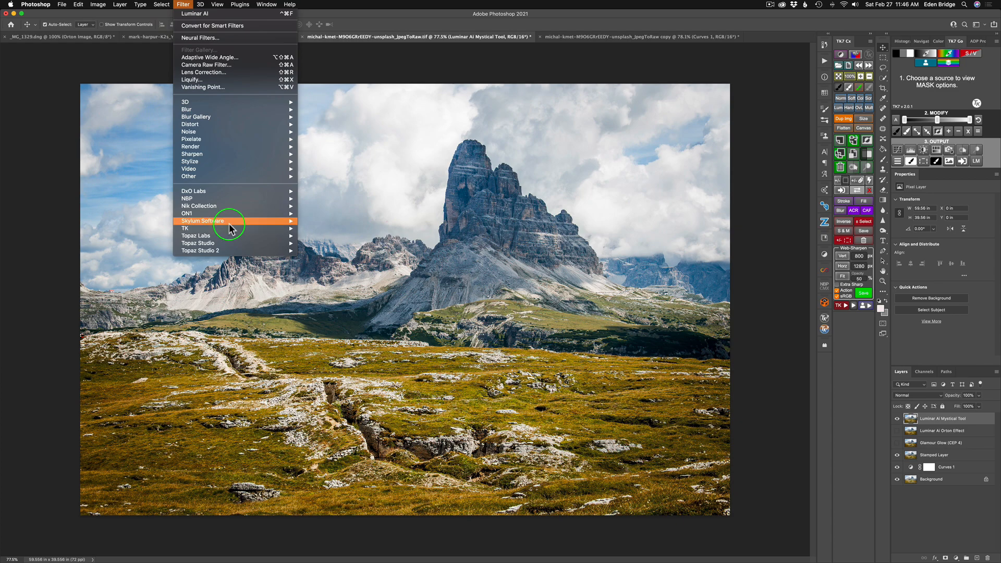
pyautogui.moveTo(282, 221)
pyautogui.click(334, 236)
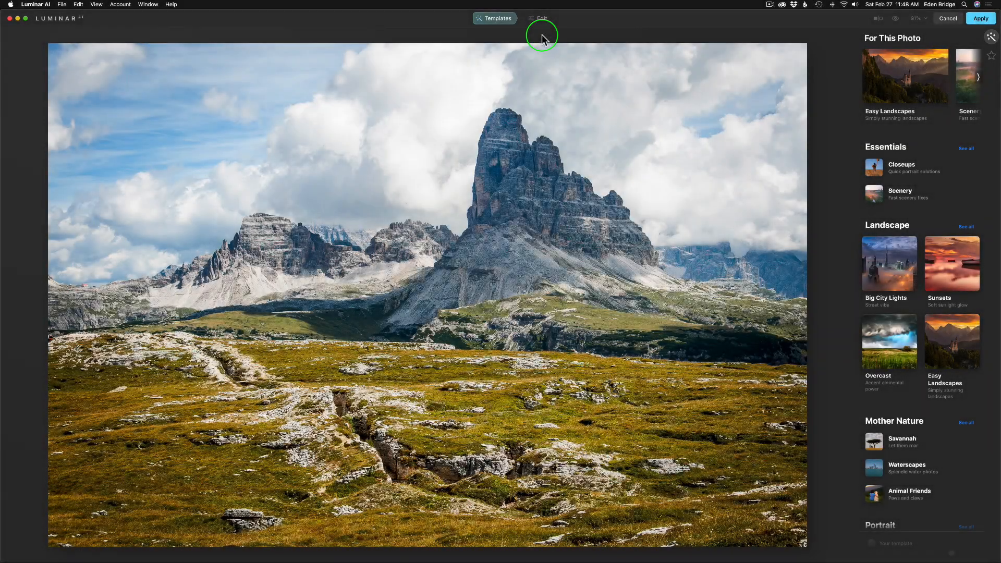
pyautogui.click(541, 18)
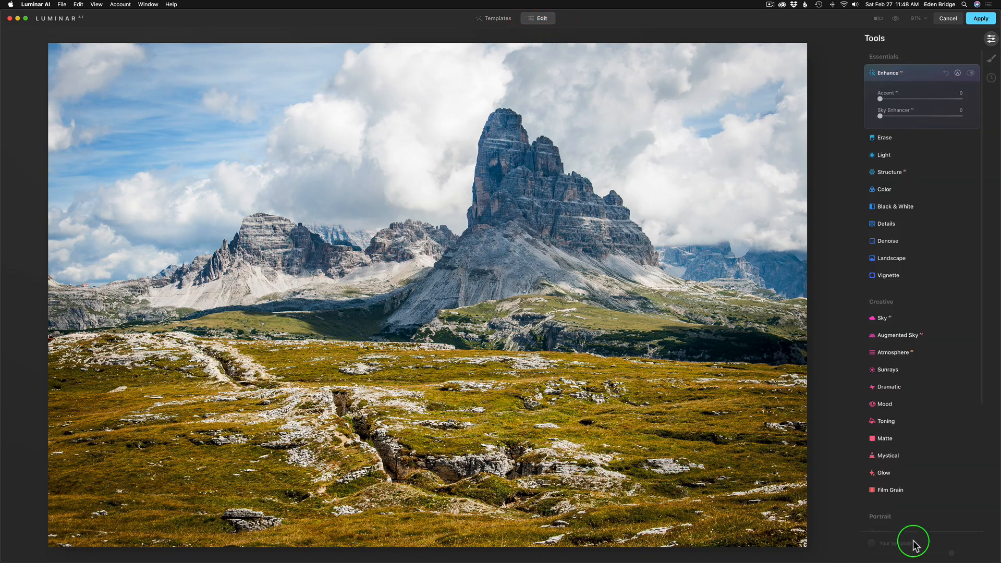
# Set the Mystical tool's Amount to 54, Shadows to 16 and Smoothness to 36.
pyautogui.click(894, 457)
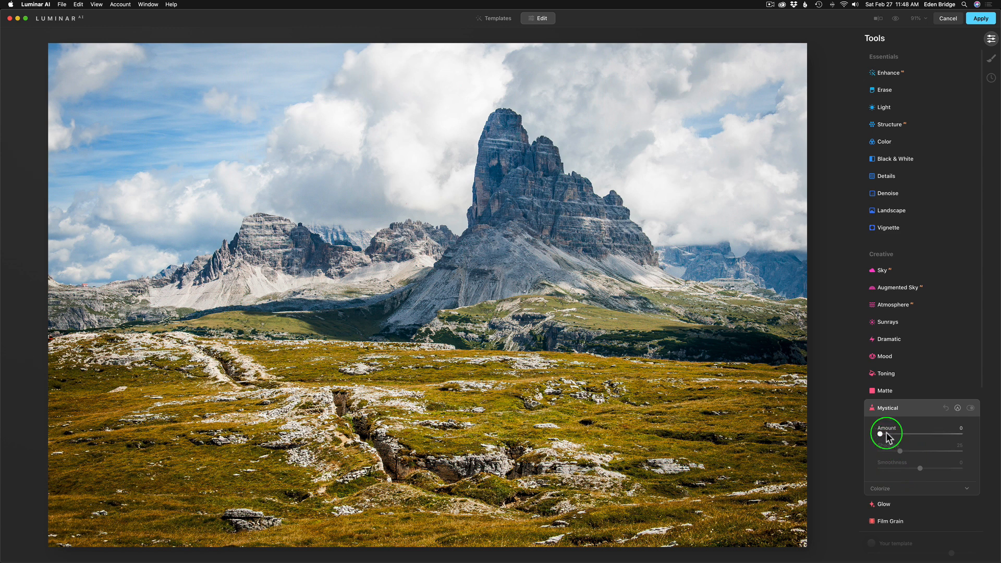
pyautogui.moveTo(881, 435); pyautogui.dragTo(952, 438)
pyautogui.click(938, 434)
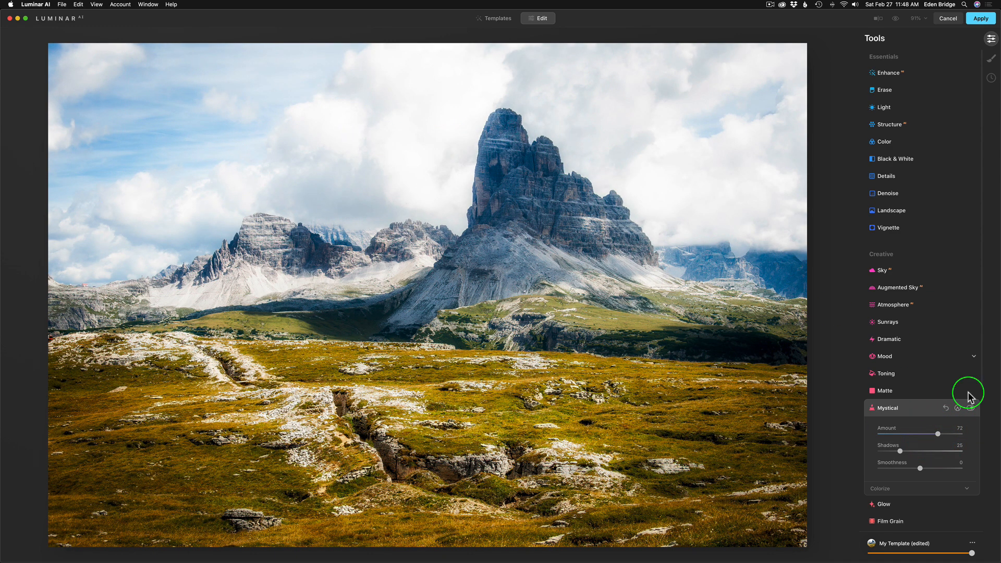
pyautogui.moveTo(937, 436); pyautogui.dragTo(923, 436)
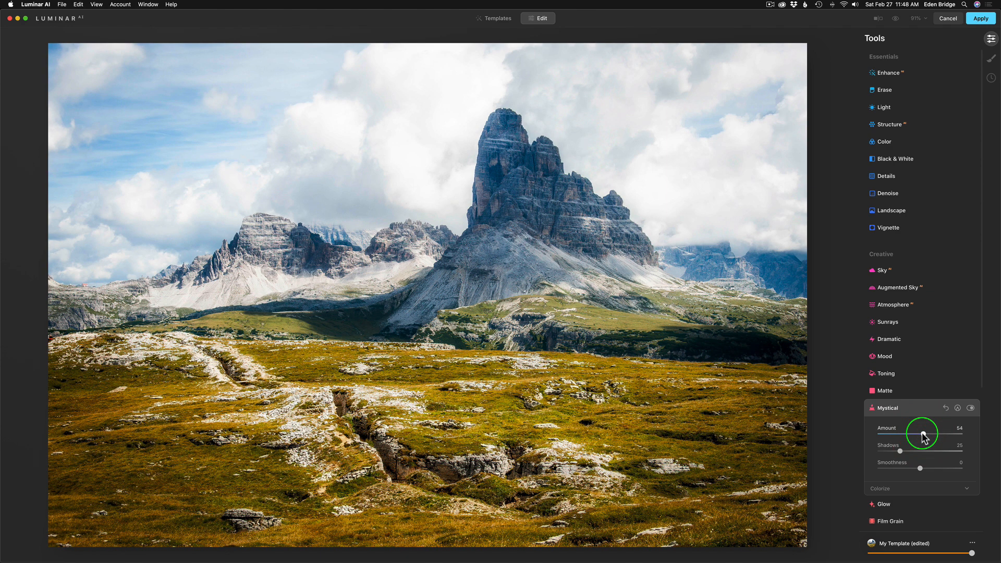
pyautogui.moveTo(901, 452); pyautogui.dragTo(935, 468)
pyautogui.click(920, 468)
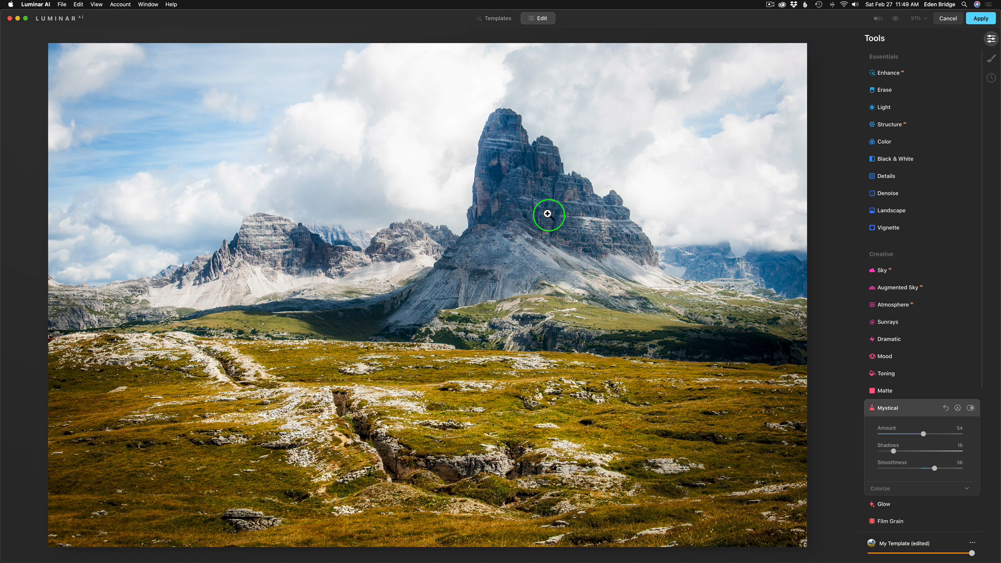
# Compare the Mystical effect with the original image and reduce its Amount to 47.
pyautogui.click(896, 19)
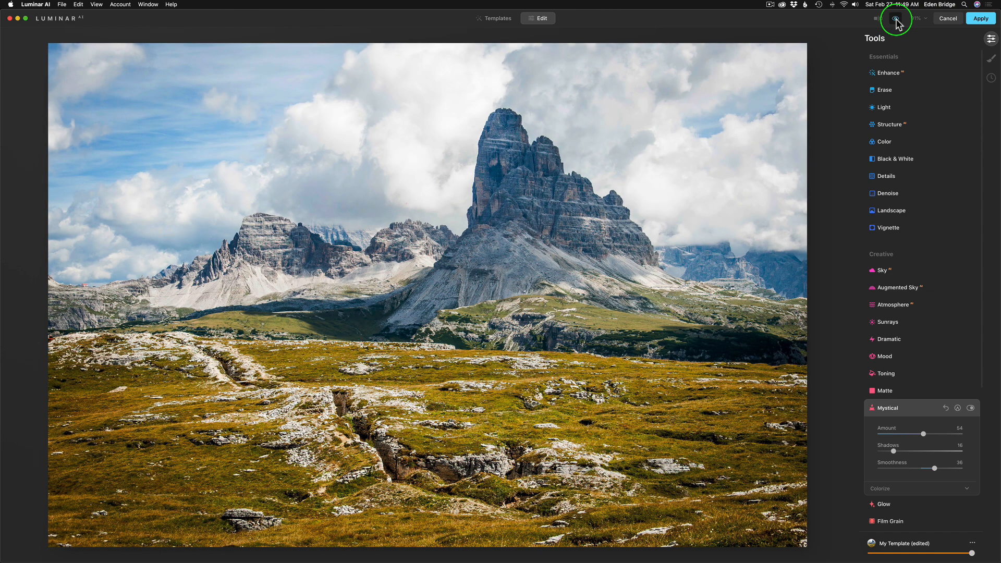
pyautogui.click(896, 20)
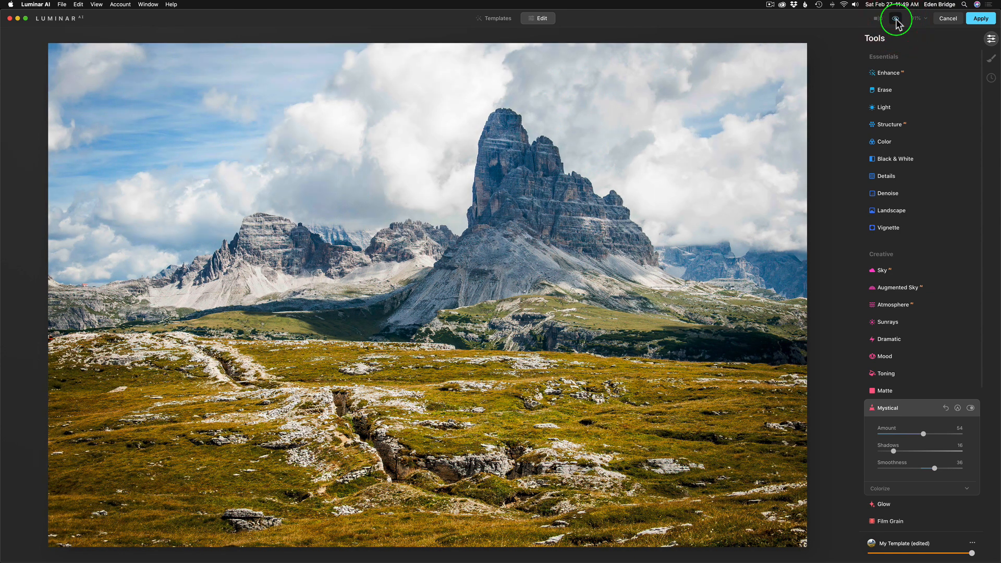
pyautogui.click(896, 20)
pyautogui.click(896, 20)
pyautogui.click(896, 20)
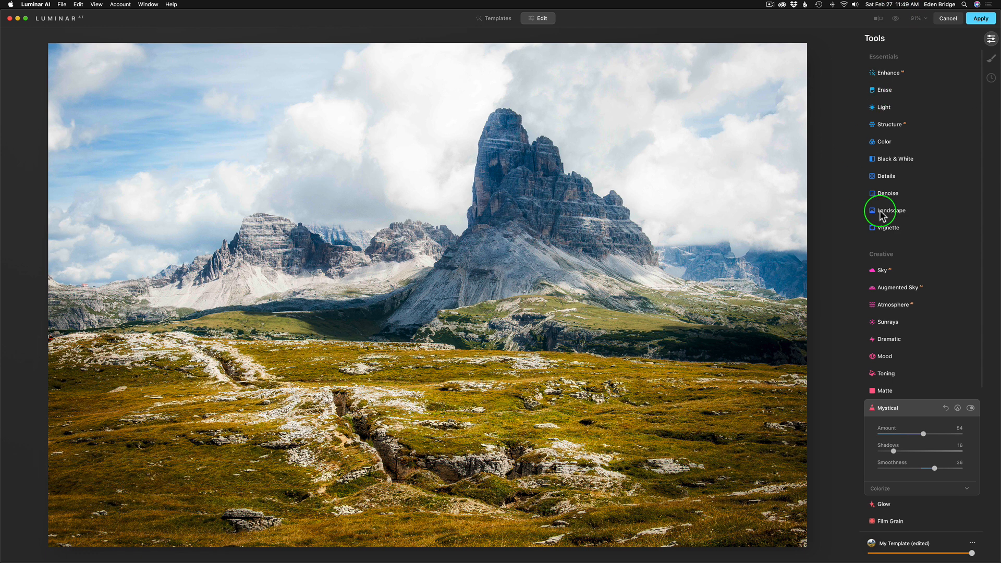
pyautogui.moveTo(924, 433); pyautogui.dragTo(919, 433)
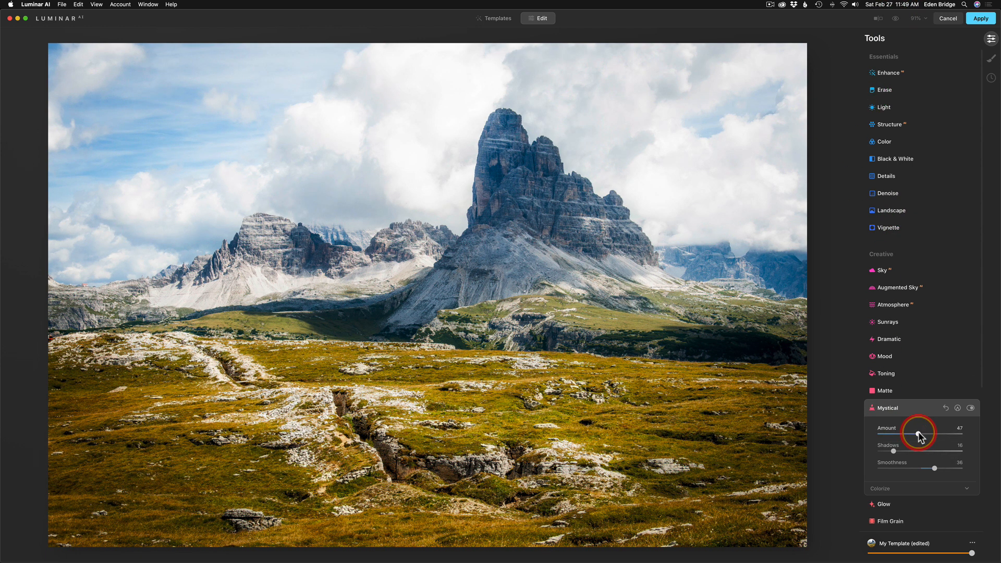
pyautogui.click(896, 19)
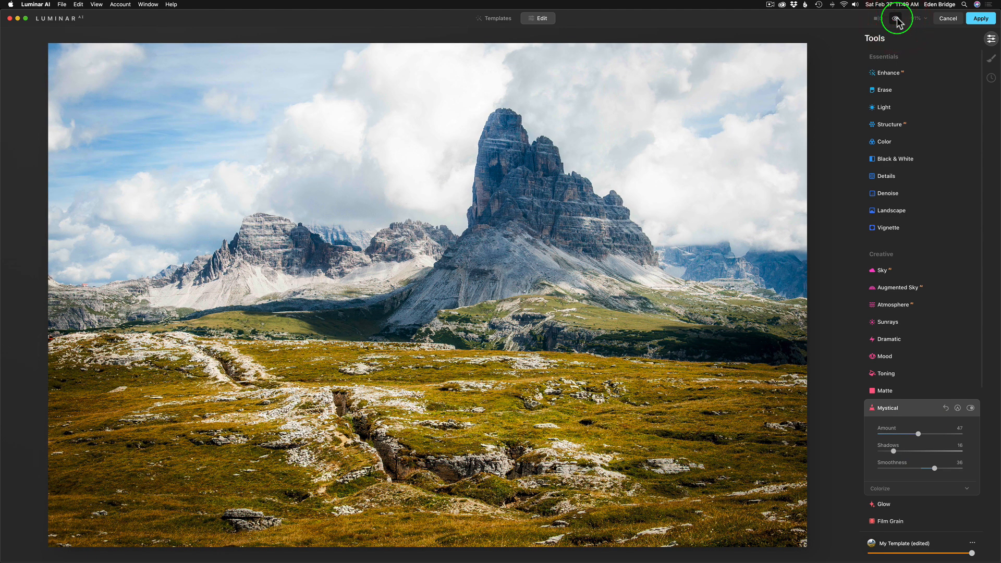
# Set the Mystical tool's Colorize Saturation to 8 and Warmth to 13, and compare the result with the original image.
pyautogui.click(967, 490)
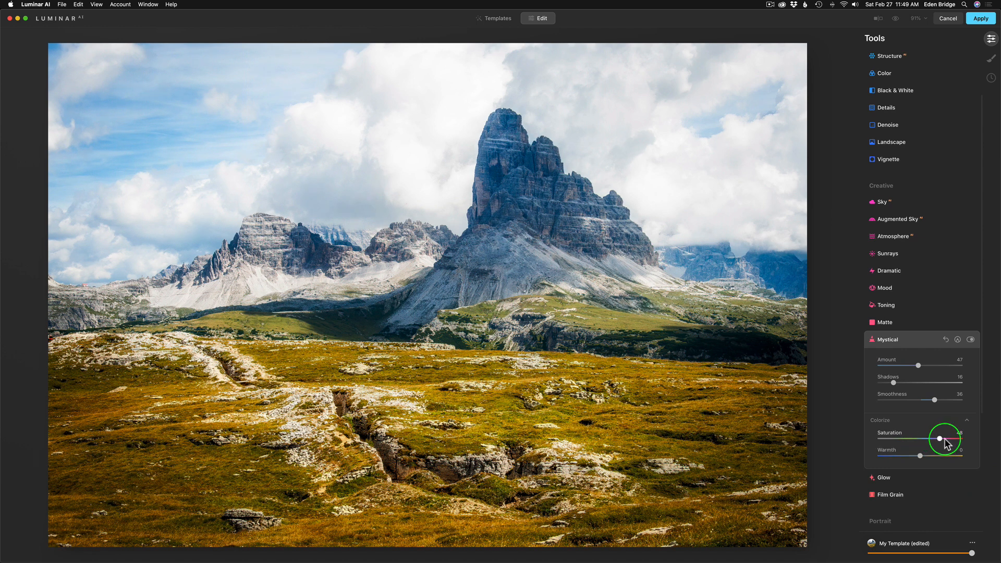
pyautogui.moveTo(944, 438); pyautogui.dragTo(926, 438)
pyautogui.moveTo(927, 439); pyautogui.dragTo(925, 440)
pyautogui.moveTo(921, 455); pyautogui.dragTo(895, 457)
pyautogui.moveTo(926, 456); pyautogui.dragTo(926, 457)
pyautogui.click(897, 21)
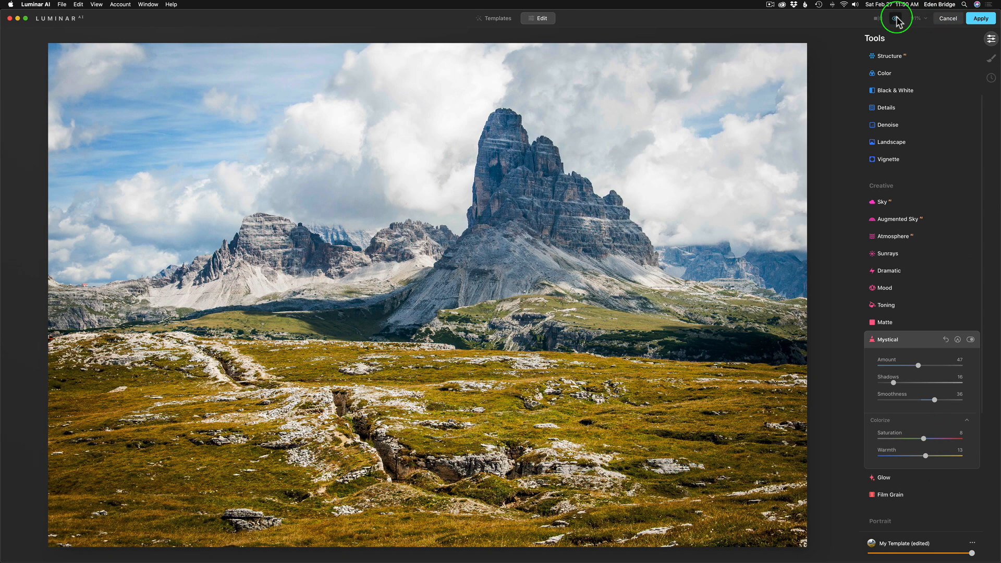
pyautogui.click(897, 20)
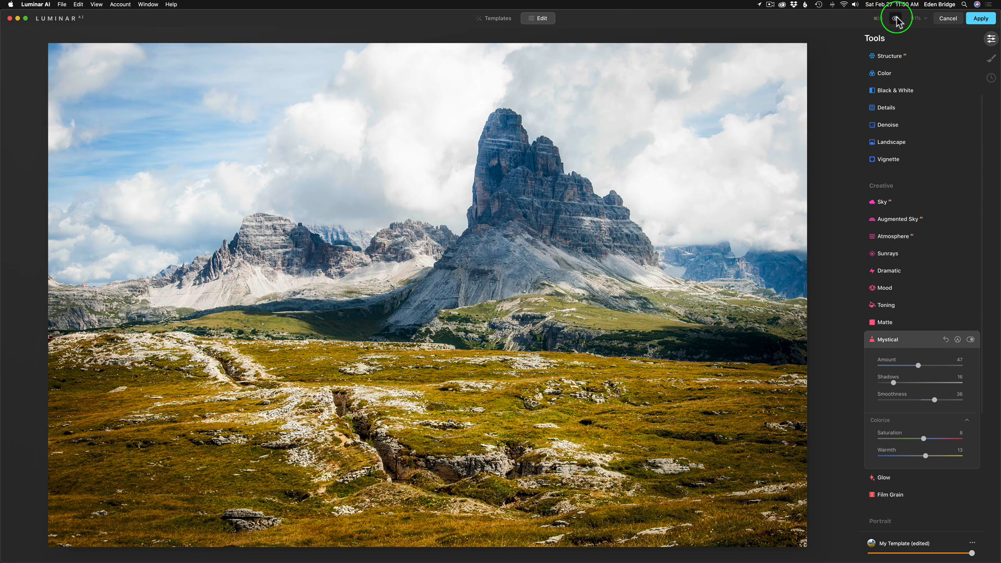
# Apply the Mystical effect to the Photoshop document and toggle the Luminar AI Mystical Tool layer to compare before and after.
pyautogui.click(981, 20)
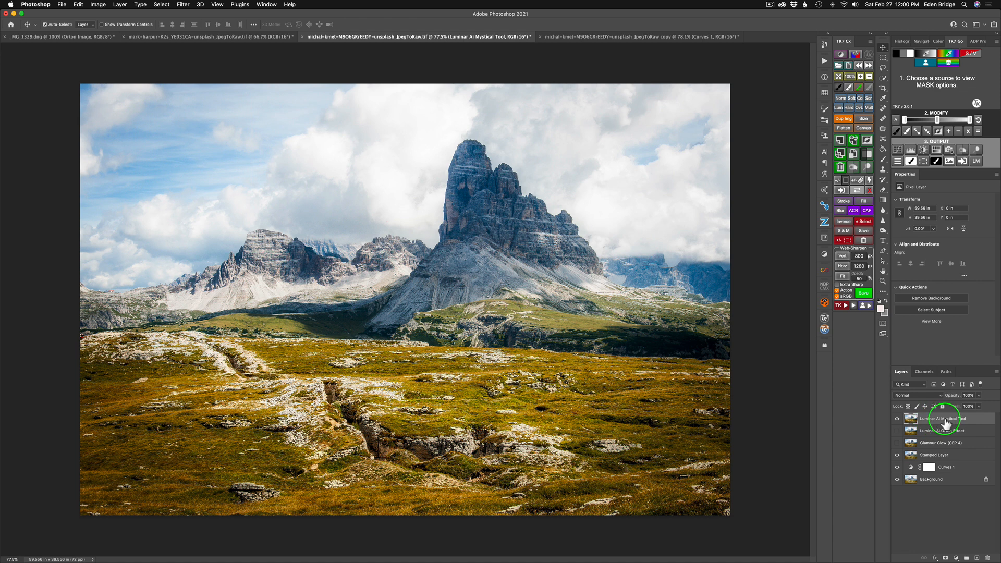
pyautogui.click(897, 419)
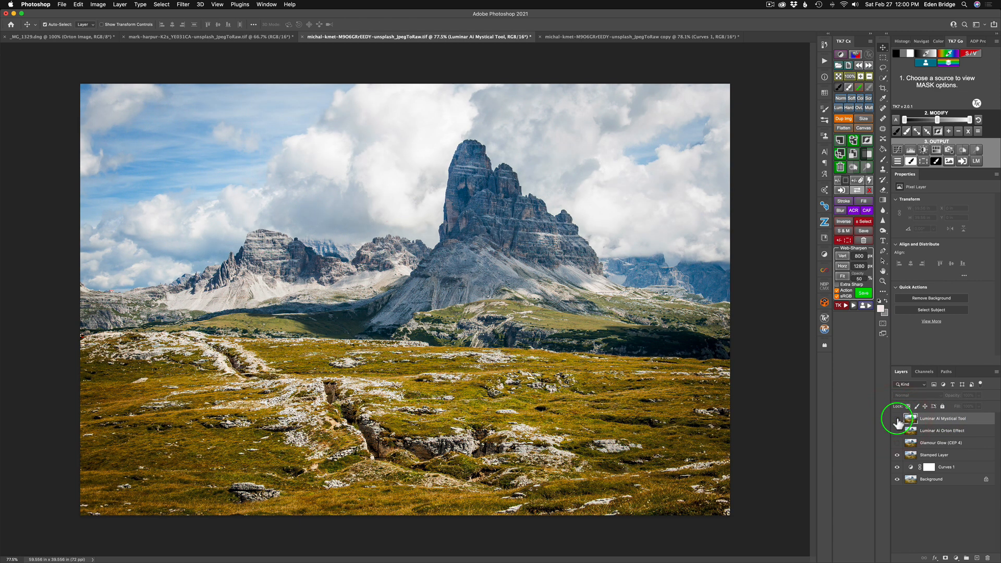
pyautogui.click(897, 419)
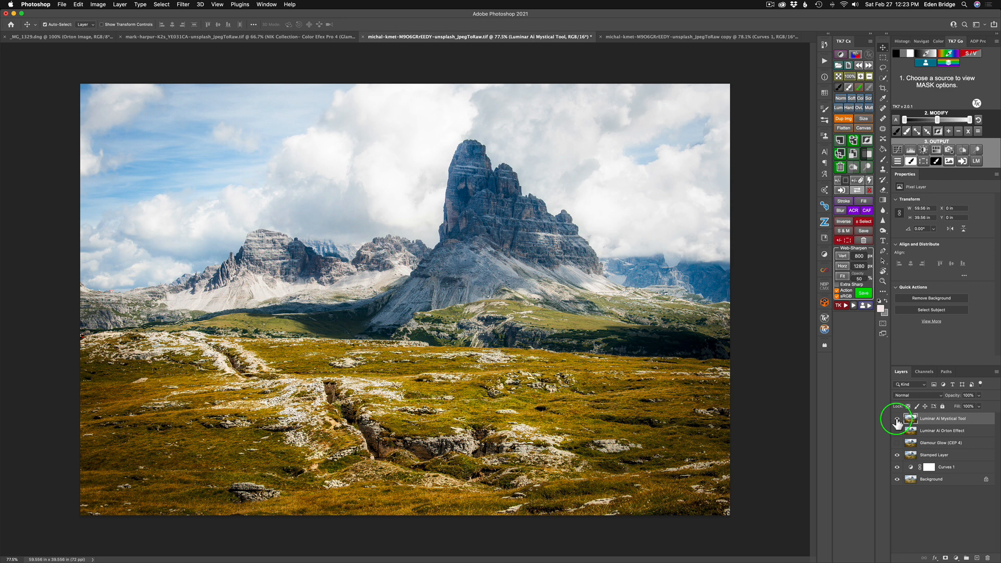
# Hide the Luminar AI Mystical Tool layer and toggle the Glamour Glow (CEP 4) layer to compare before and after.
pyautogui.click(897, 420)
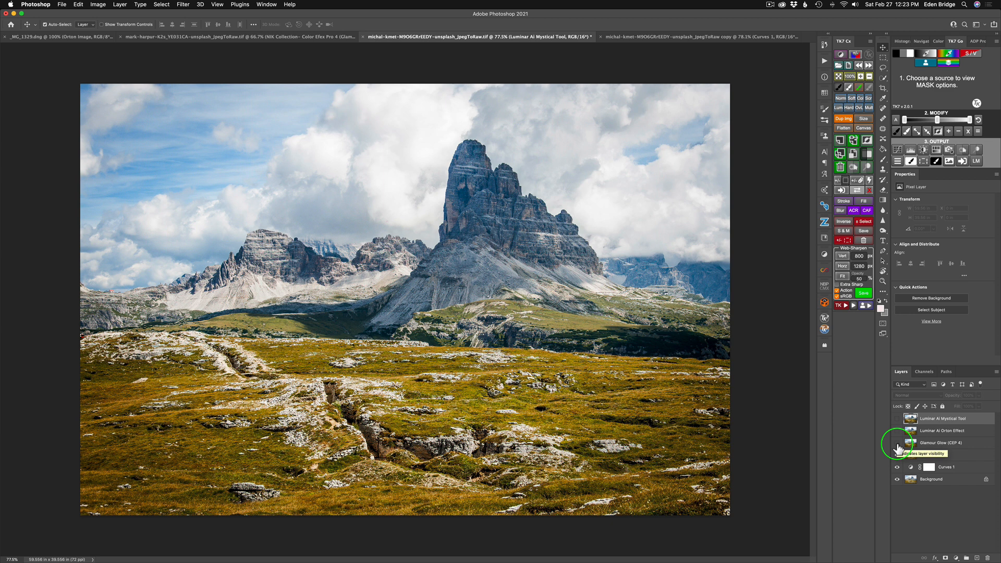
pyautogui.click(897, 444)
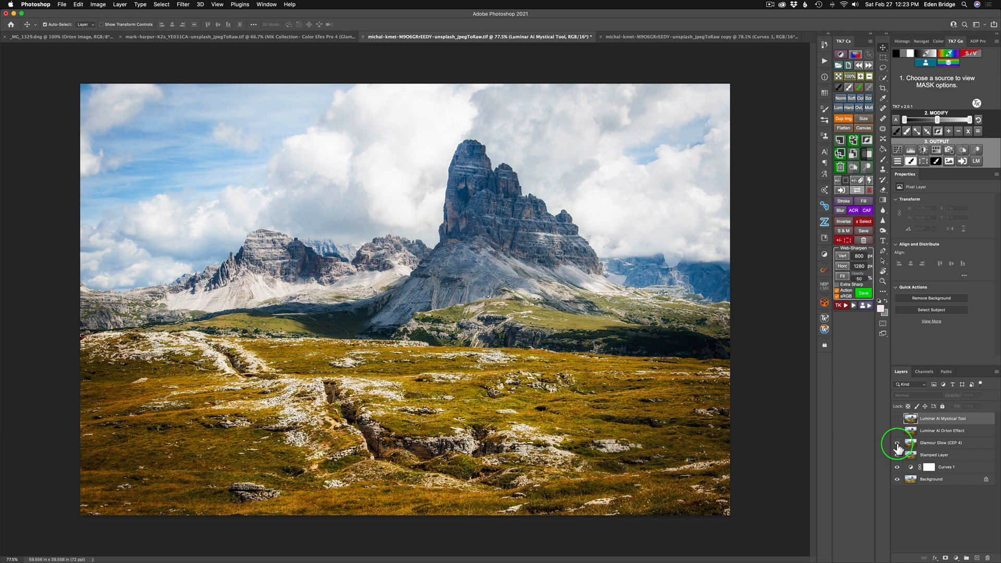
pyautogui.click(897, 446)
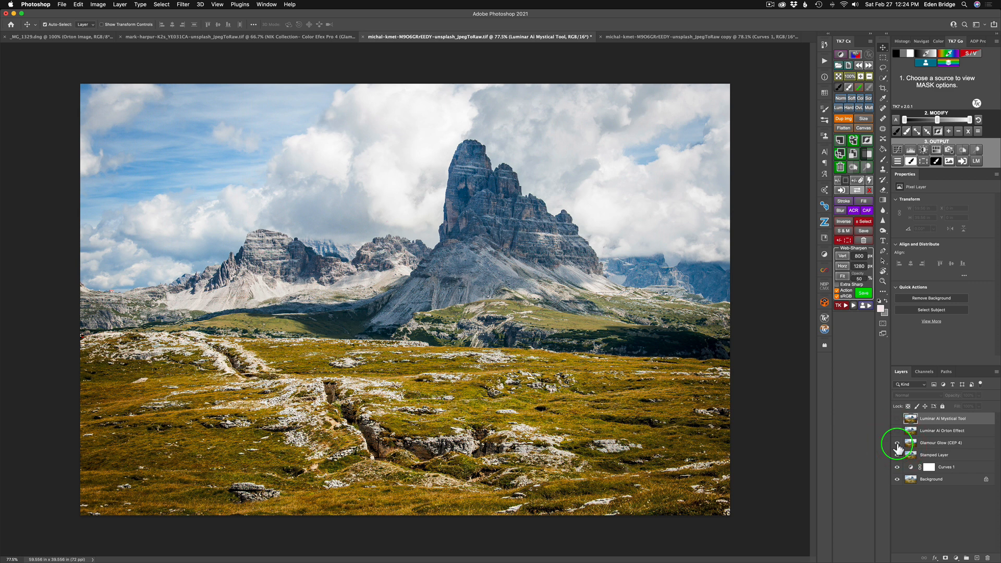
pyautogui.click(897, 446)
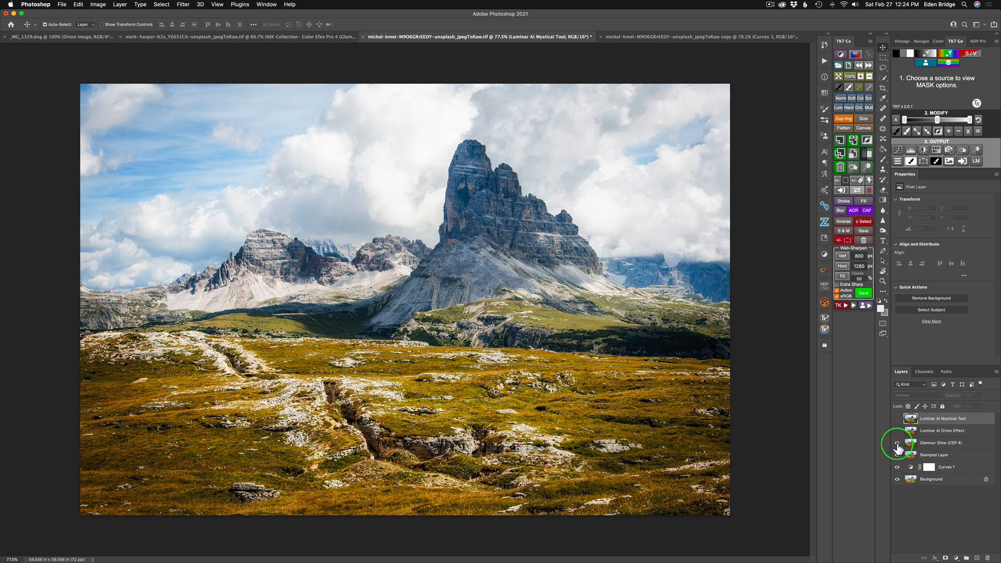
pyautogui.click(897, 446)
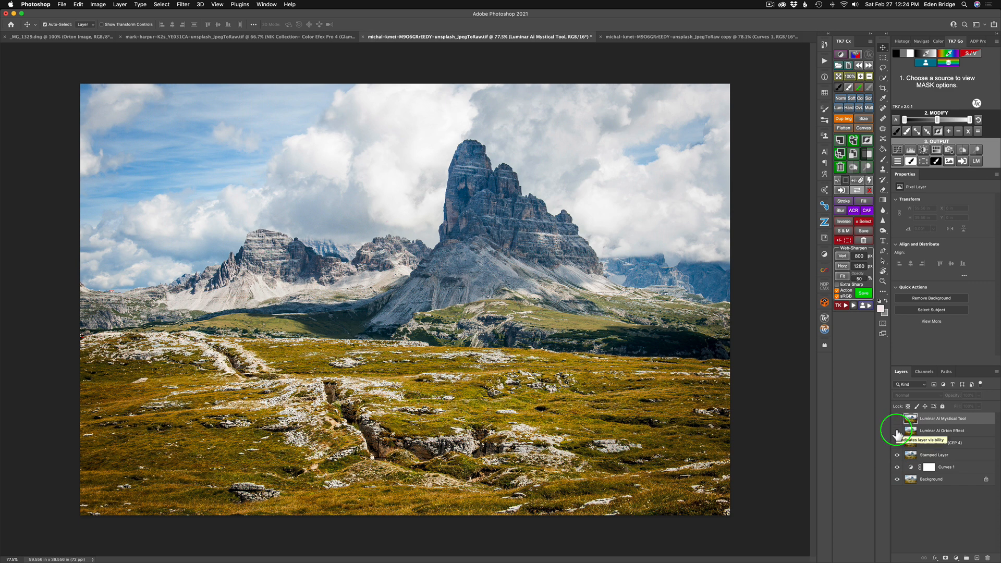
# Toggle the Luminar AI Orton Effect layer and the Luminar AI Mystical Tool layer separately to compare each with the unglowed image.
pyautogui.click(898, 433)
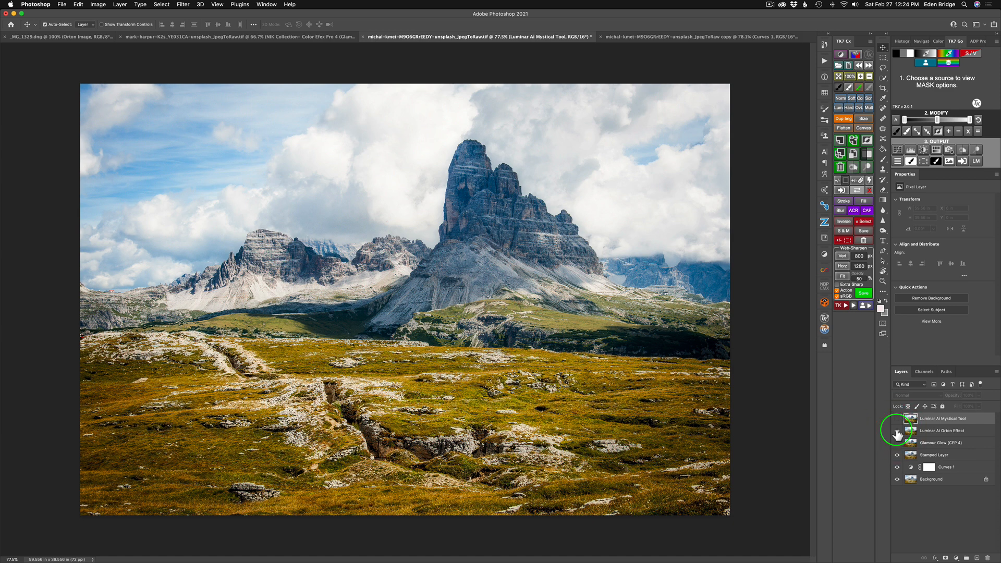
pyautogui.click(898, 433)
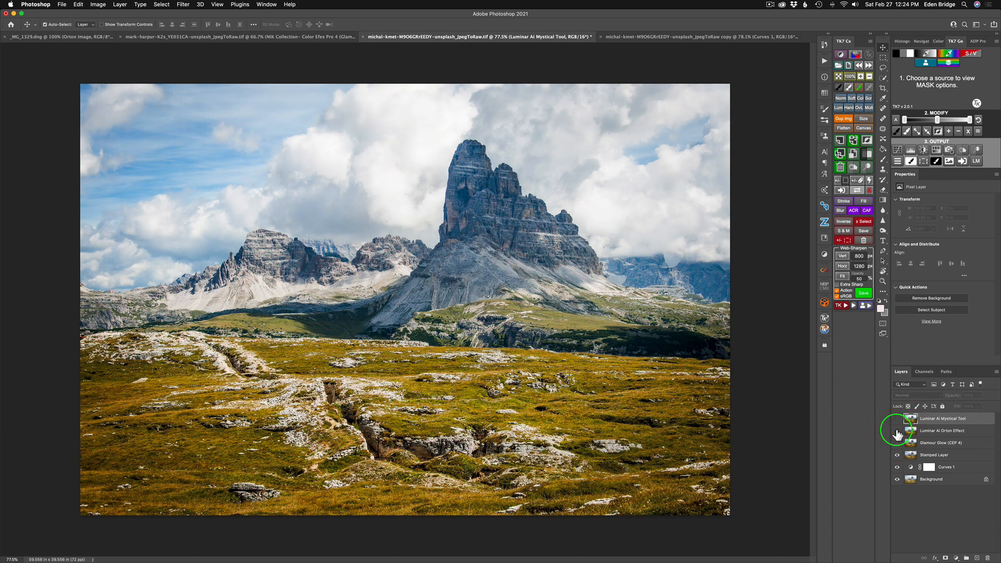
pyautogui.click(897, 433)
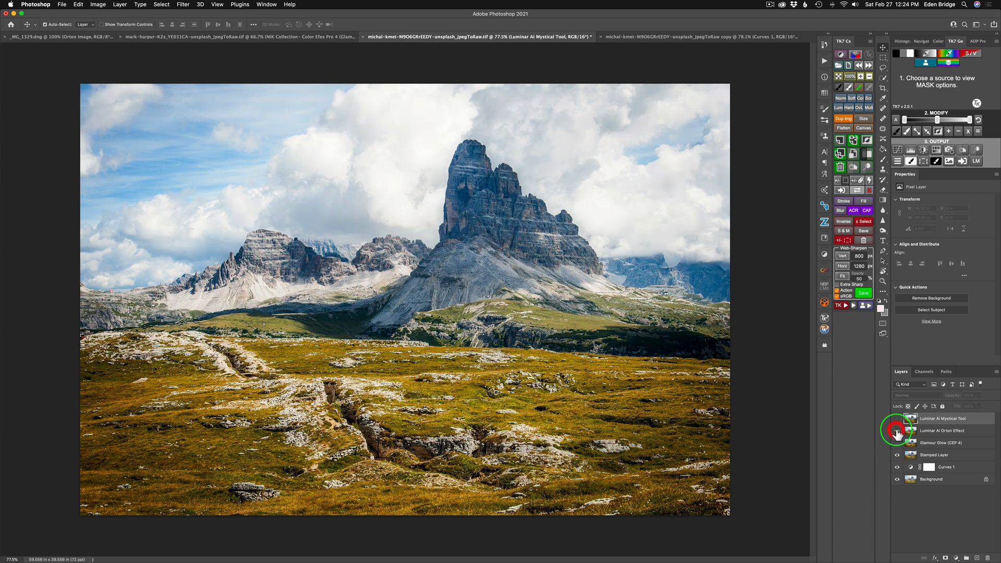
pyautogui.click(898, 433)
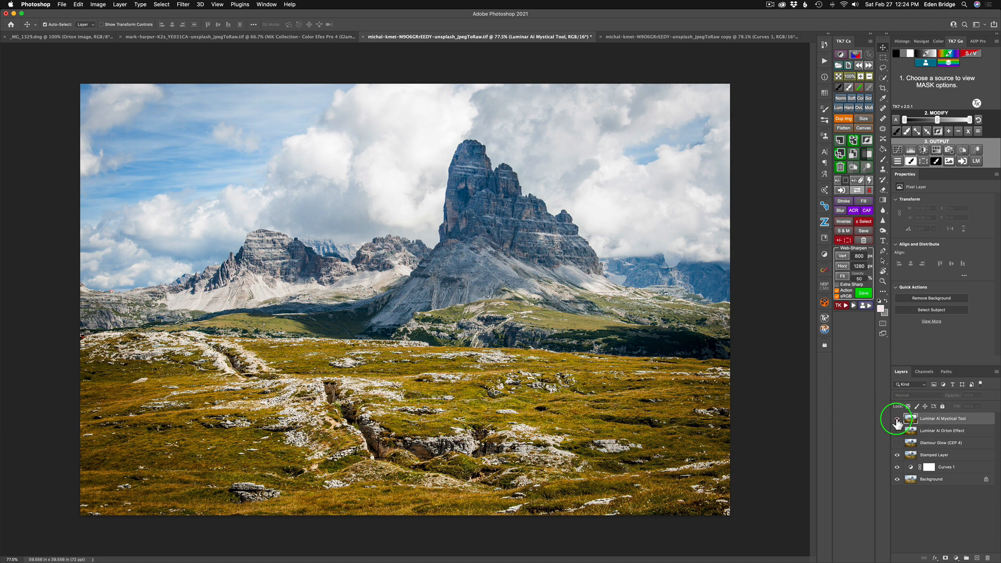
pyautogui.click(897, 420)
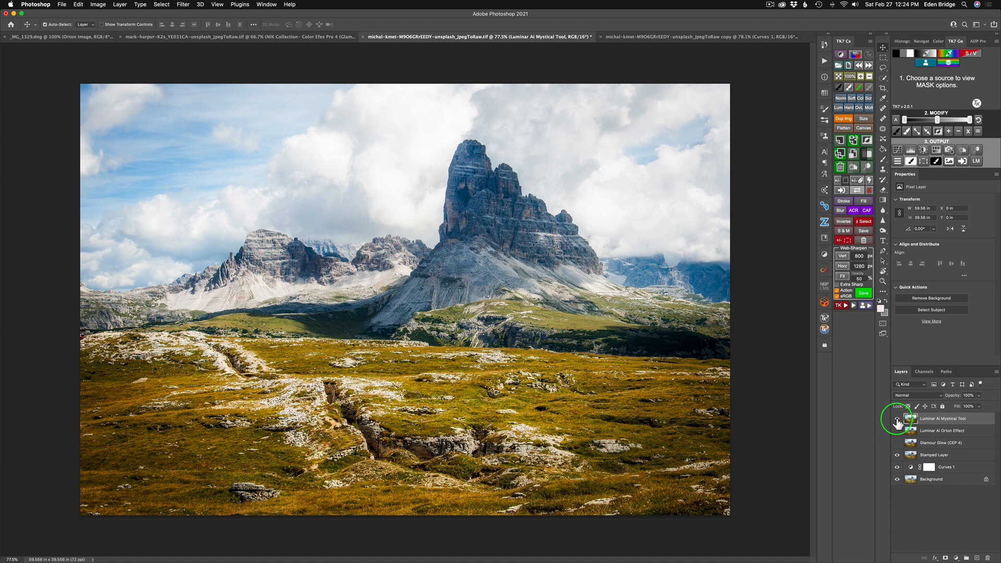
pyautogui.click(896, 420)
# Show the Glamour Glow (CEP 4) layer and toggle the Luminar AI Orton Effect layer above it to compare the two glows.
pyautogui.click(897, 444)
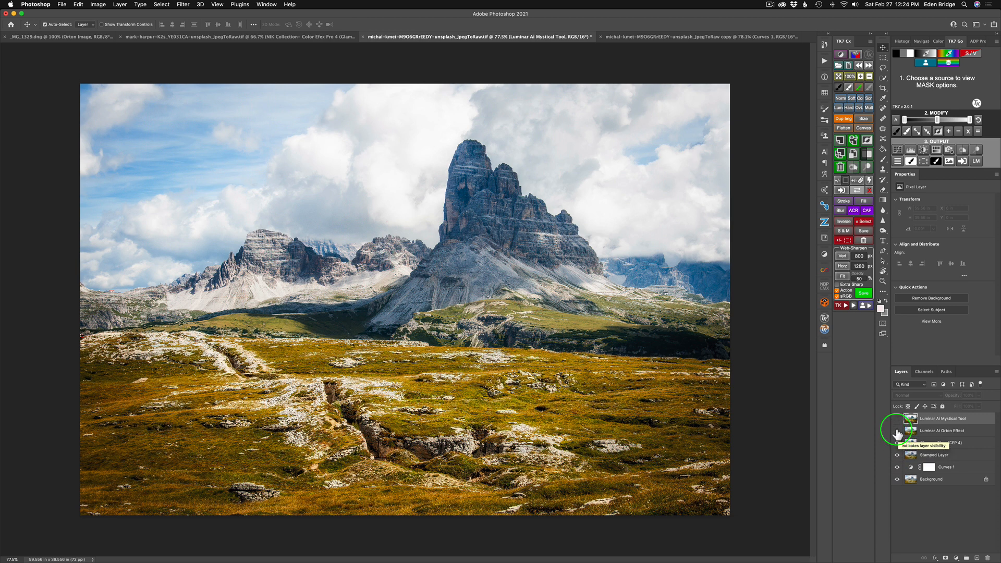
pyautogui.click(897, 432)
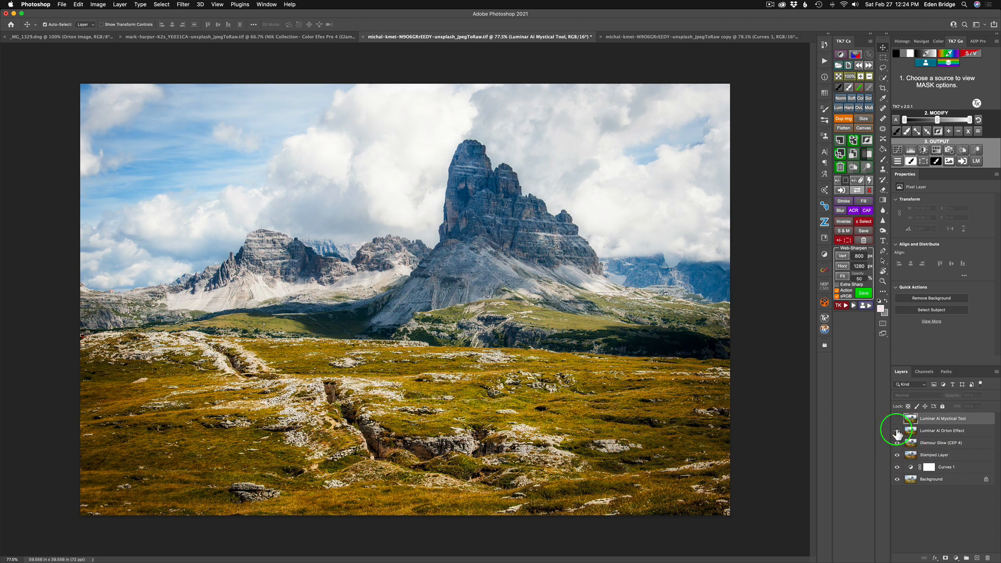
pyautogui.click(897, 431)
pyautogui.click(897, 431)
pyautogui.click(897, 432)
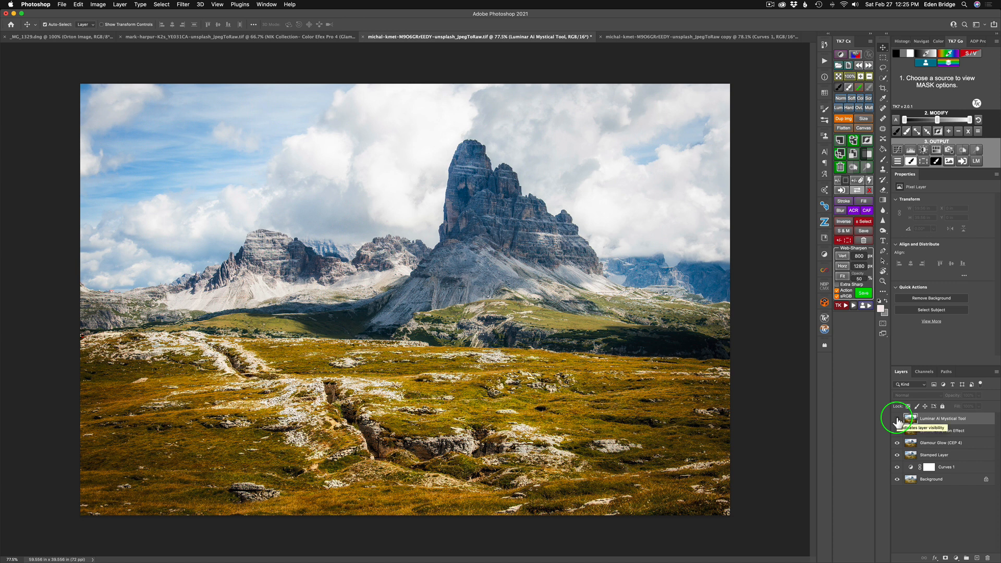
# Toggle the Luminar AI Mystical Tool layer over the visible Glamour Glow layer to compare them, leaving the Mystical layer shown.
pyautogui.click(897, 420)
pyautogui.click(897, 421)
pyautogui.click(897, 420)
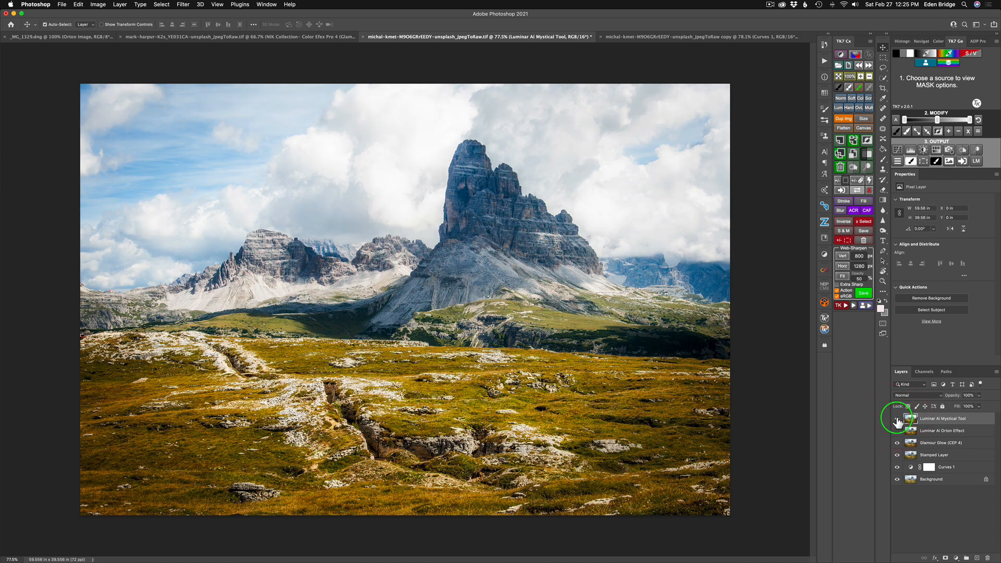